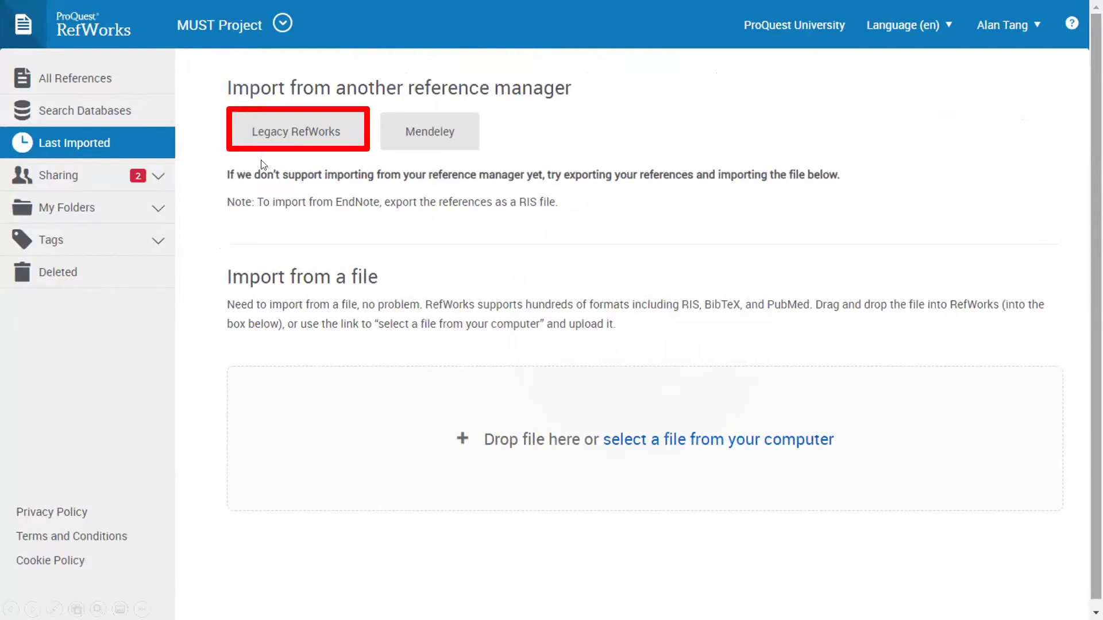
Start an import of references from the Legacy RefWorks reference manager.
click(306, 135)
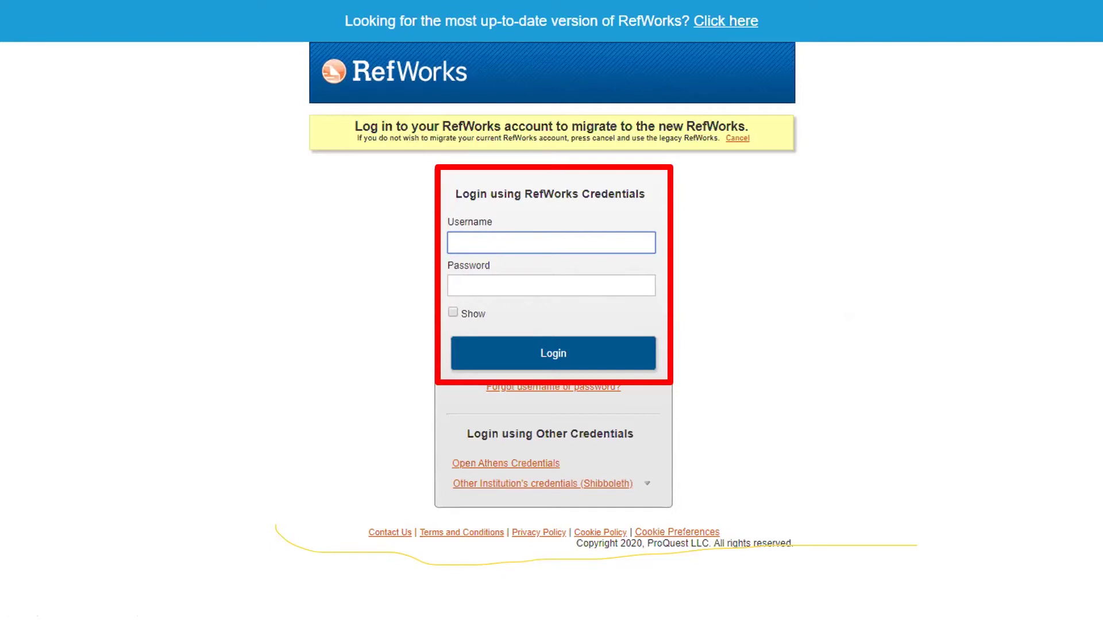
key(Right)
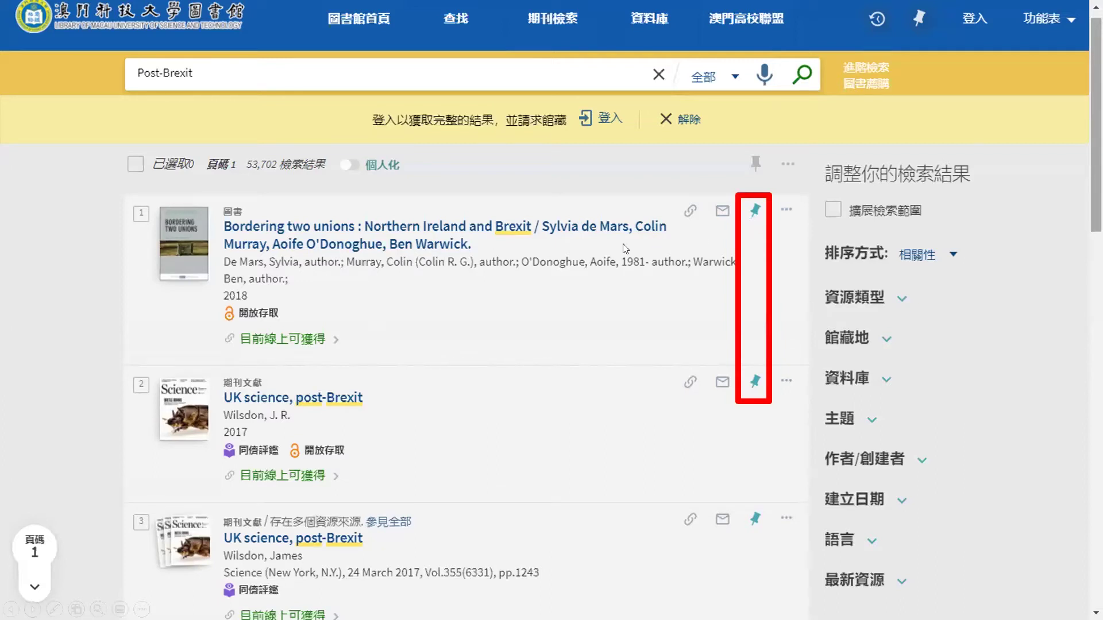
Pin the first two Post-Brexit catalogue results, and open the export options for all records saved in the favourites.
click(755, 211)
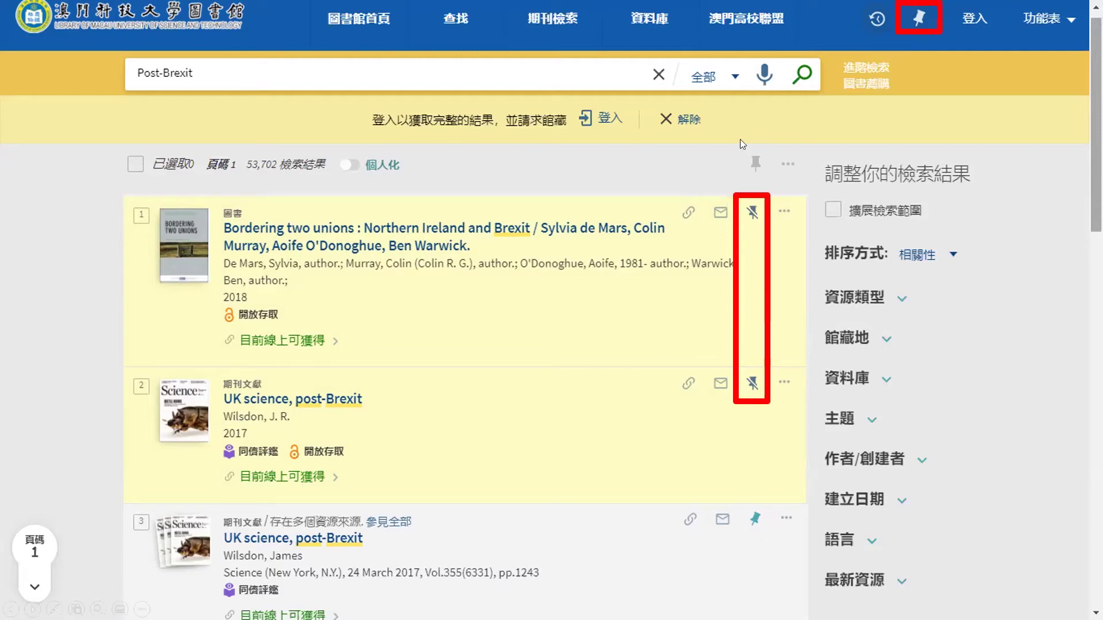
click(920, 26)
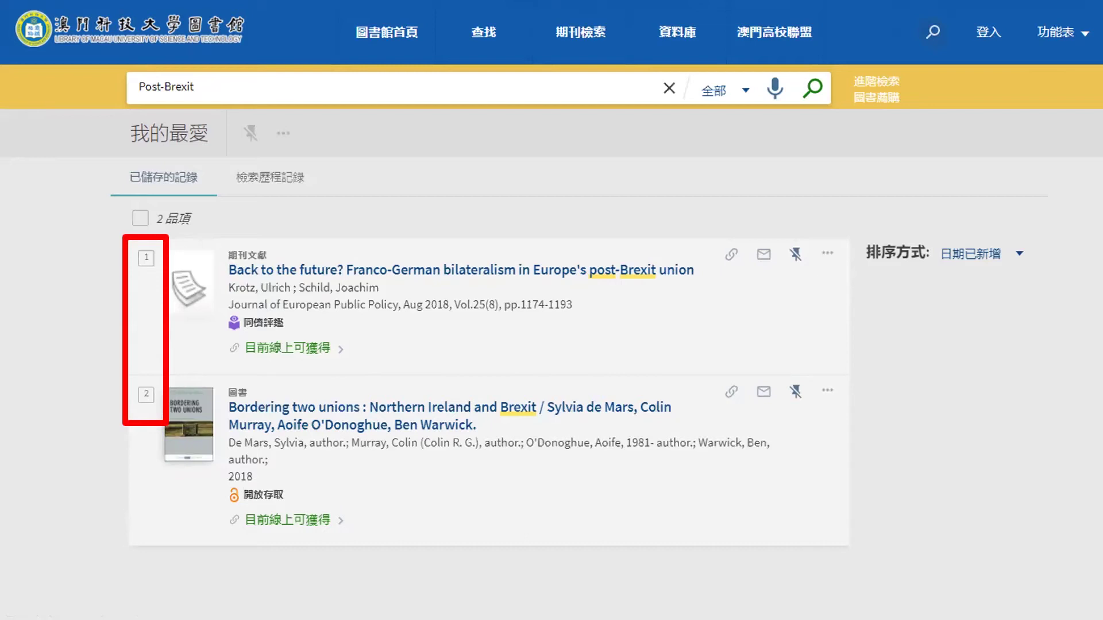
click(141, 218)
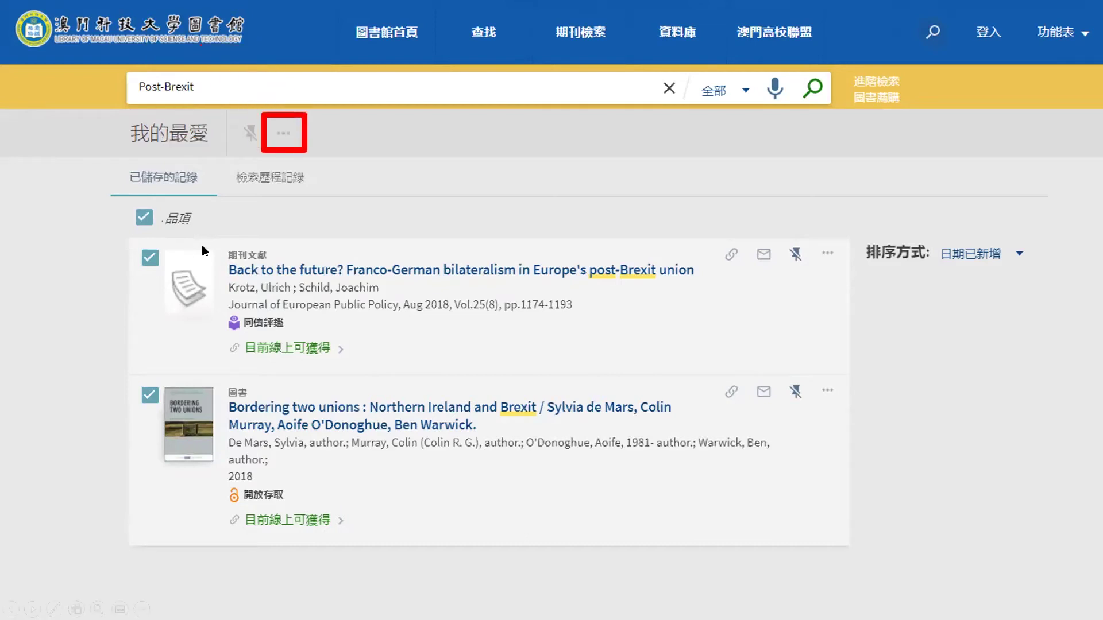
click(290, 127)
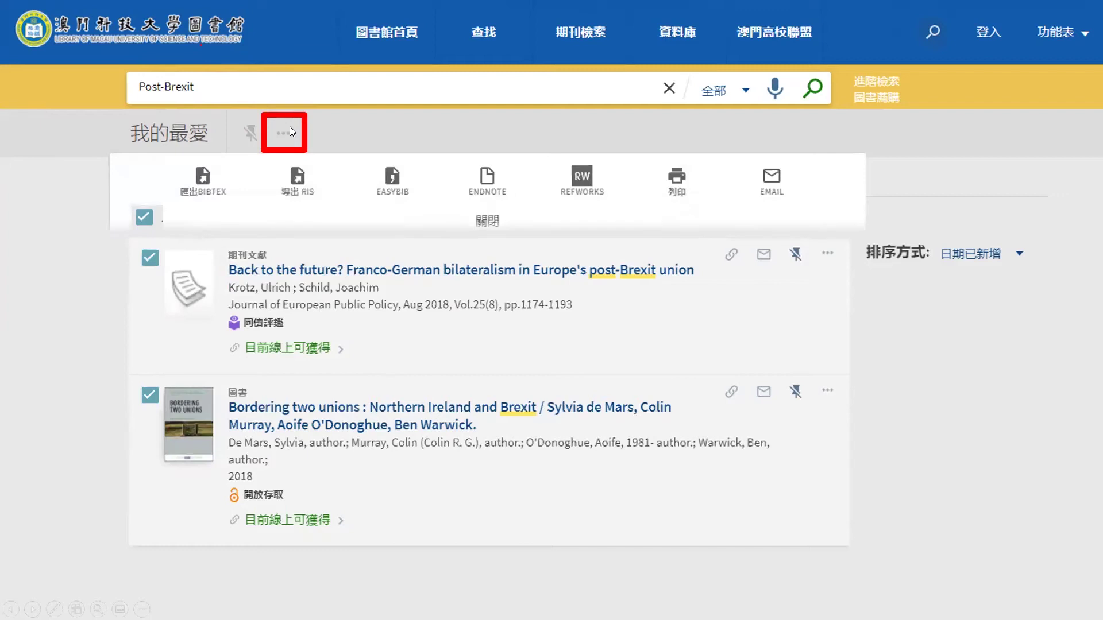
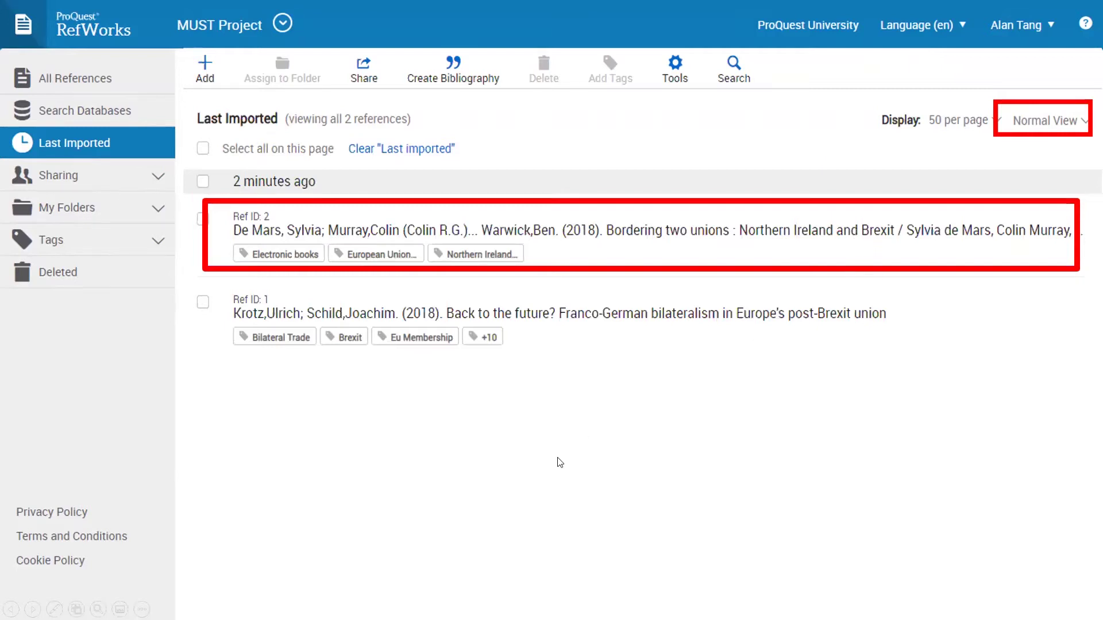
click(532, 248)
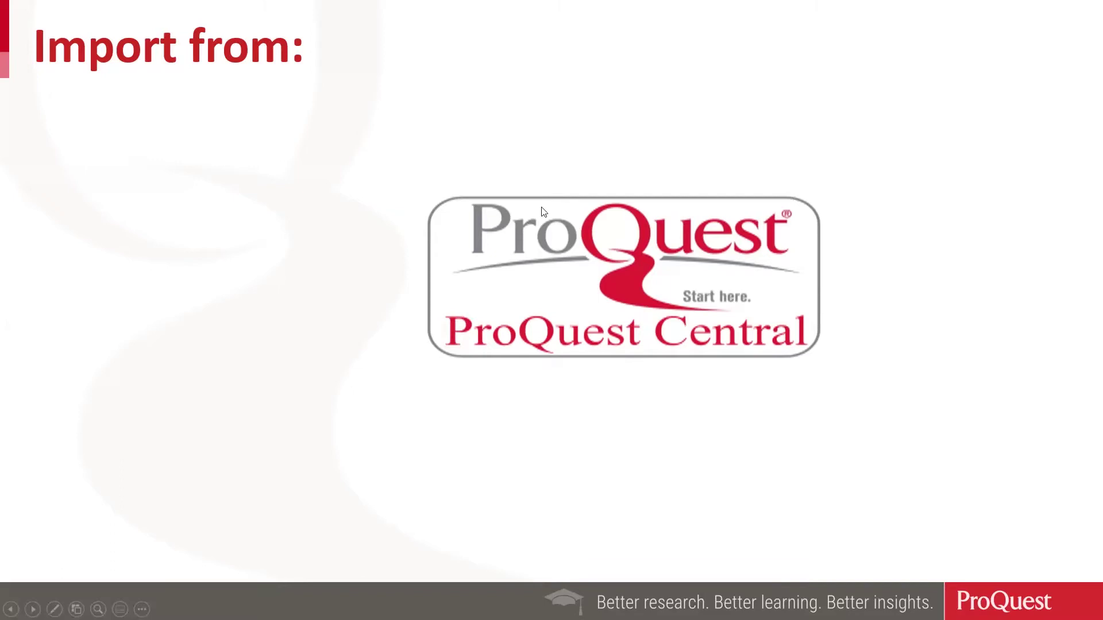
click(612, 385)
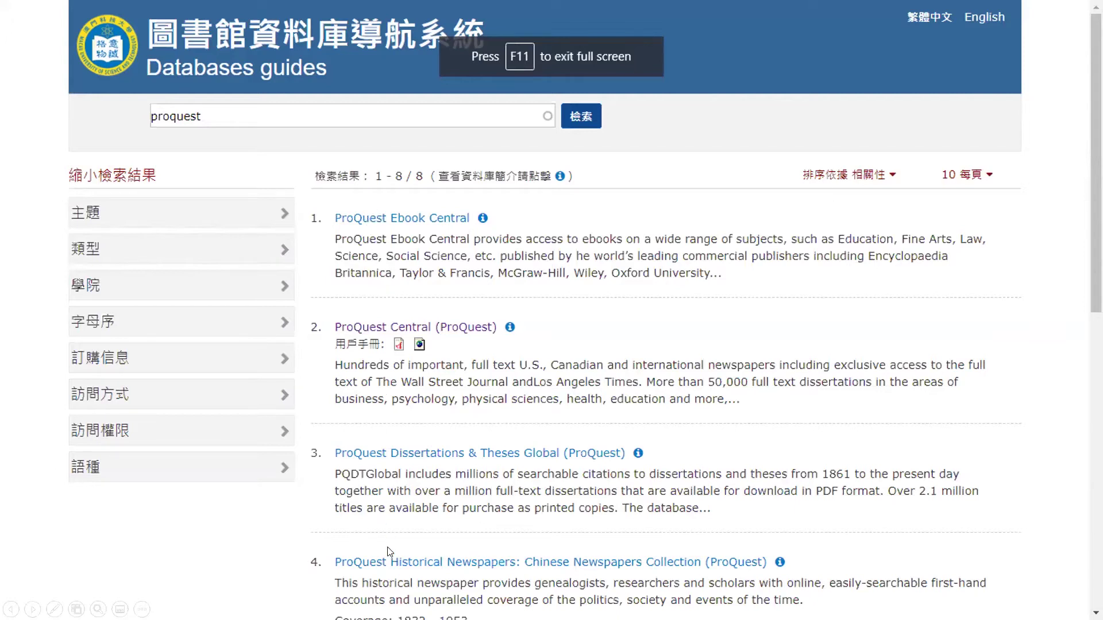
Open ProQuest Central from the library's database guide and search it for "supply chain".
click(531, 417)
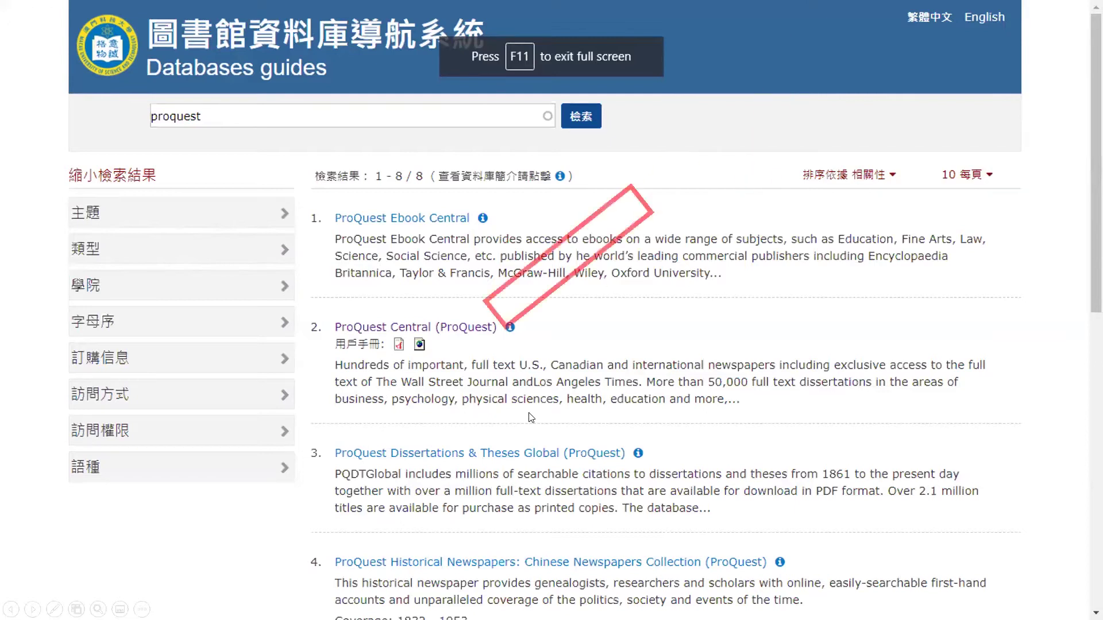
click(461, 338)
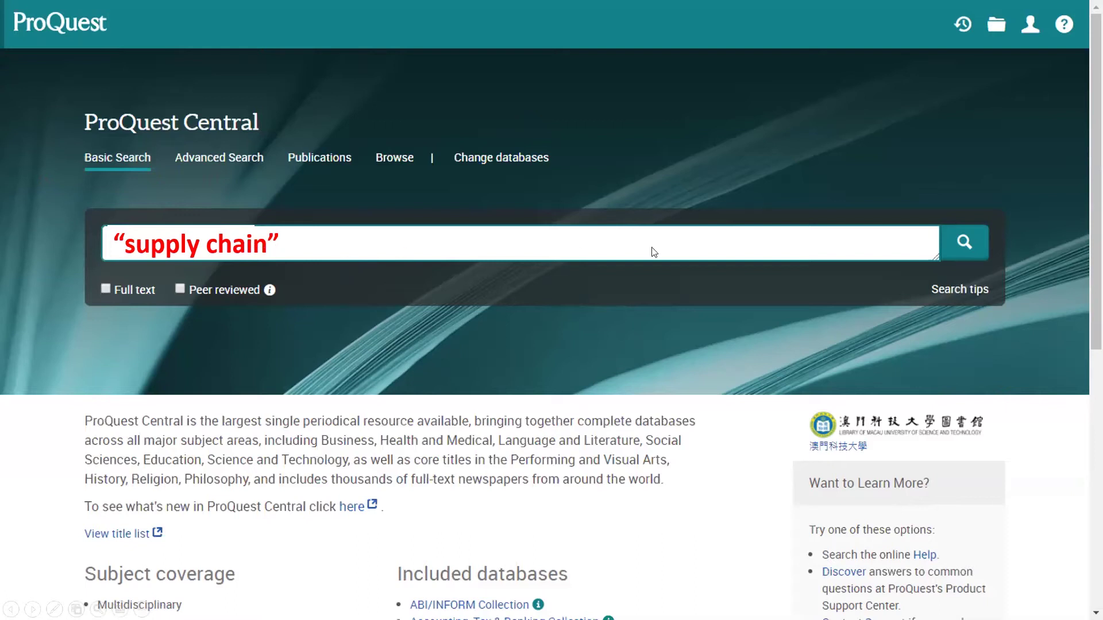
click(959, 252)
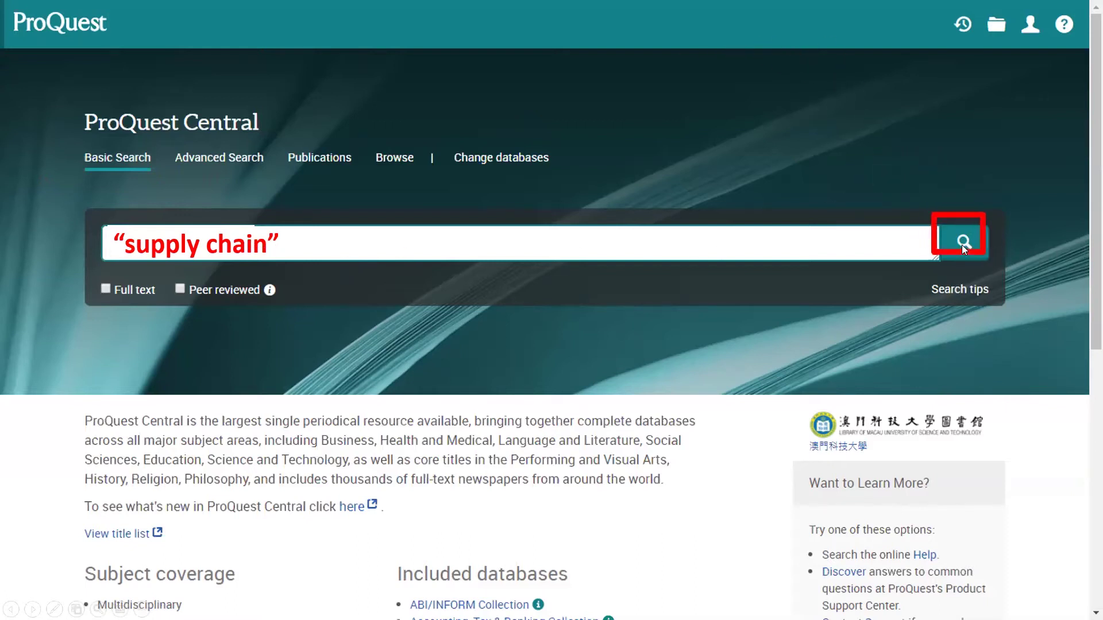
click(961, 245)
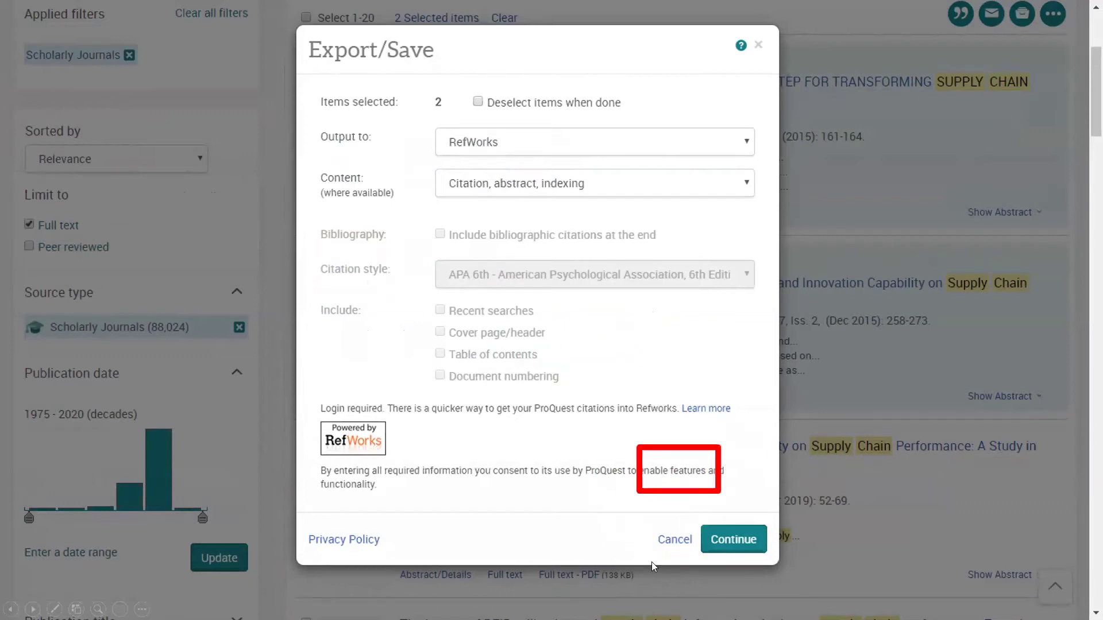
Export the two selected supply chain articles to RefWorks with citation, abstract and indexing, and accept the import.
click(736, 541)
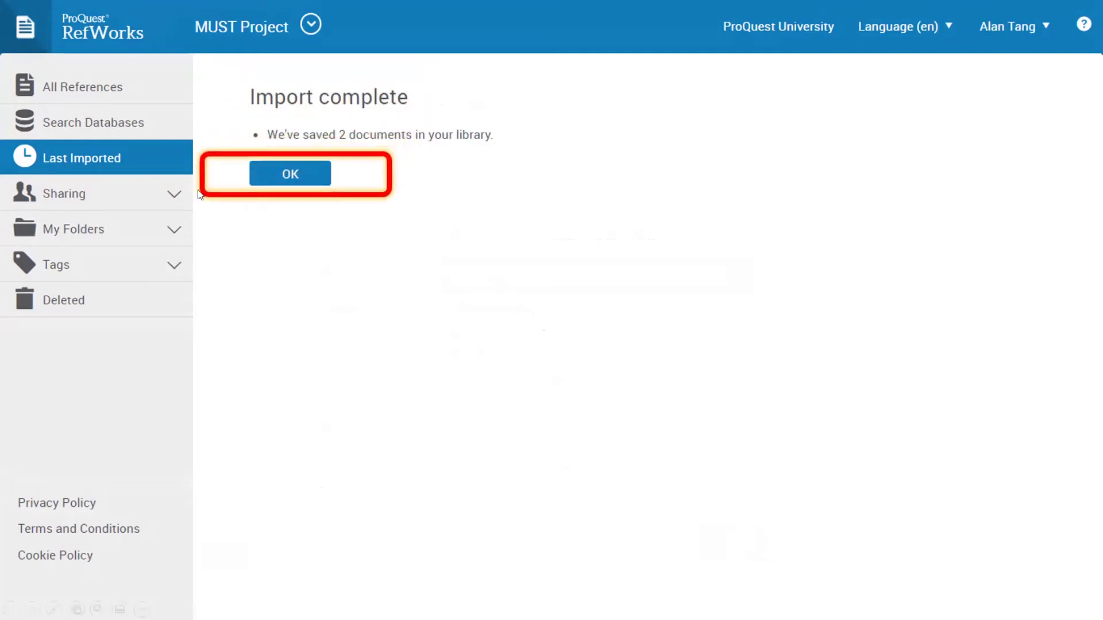
click(282, 179)
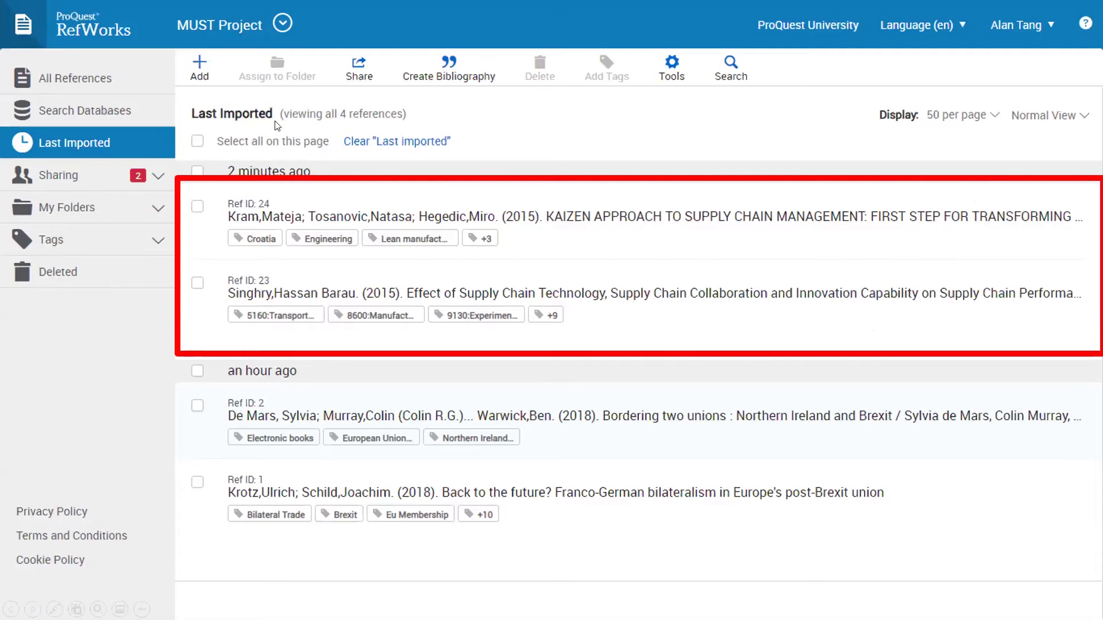
click(441, 238)
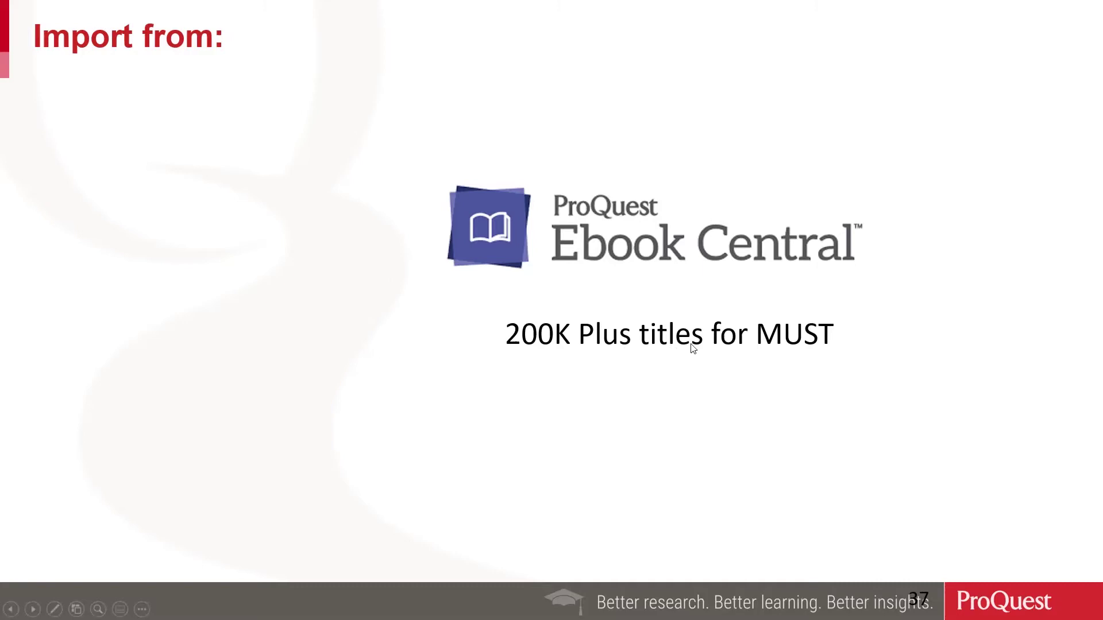
click(564, 280)
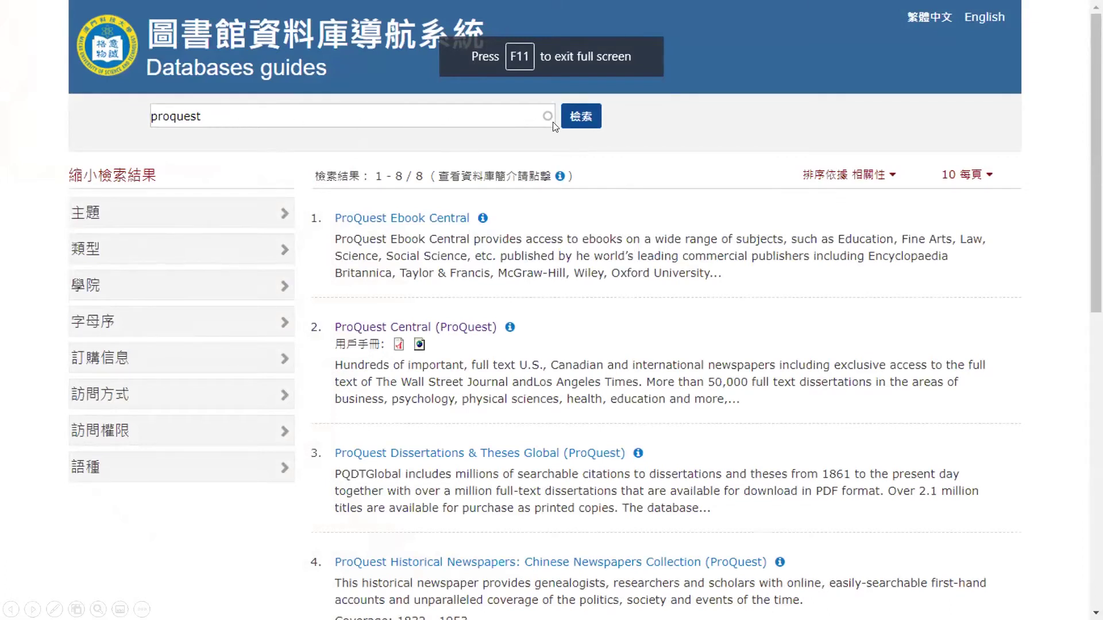
Open ProQuest Ebook Central from the database guide and open the citation of the book Nanotube Superfiber Materials.
click(588, 138)
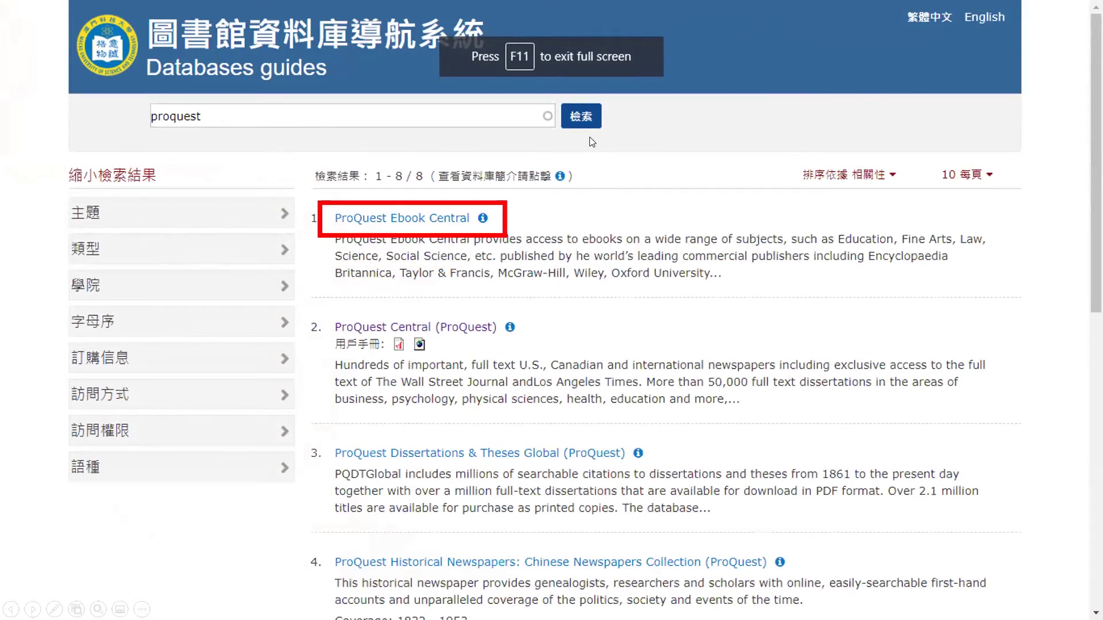
click(459, 223)
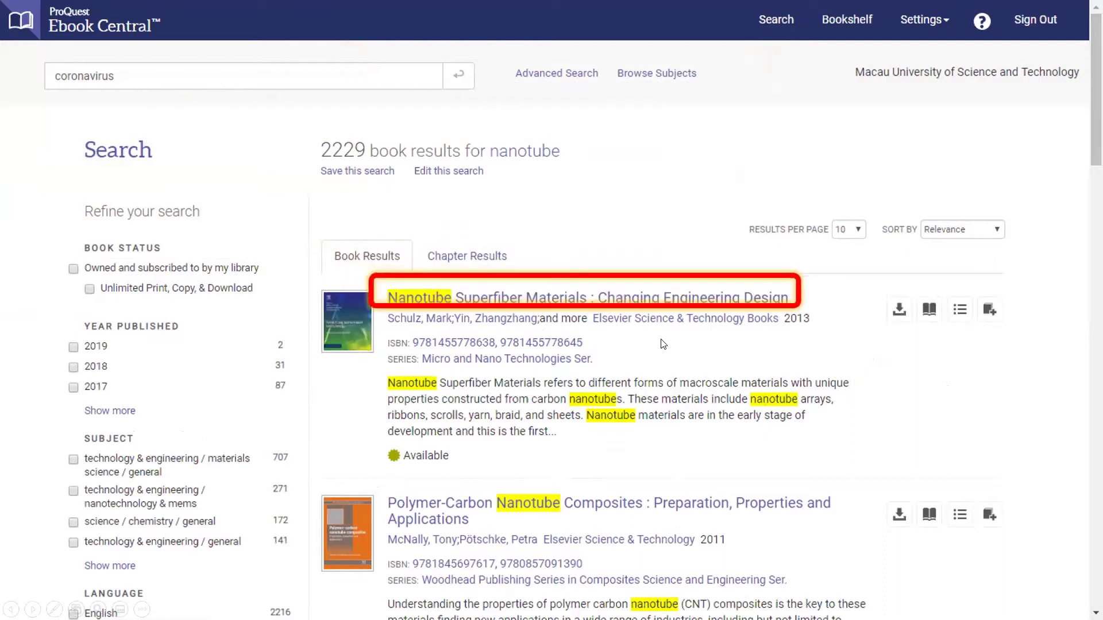
click(562, 301)
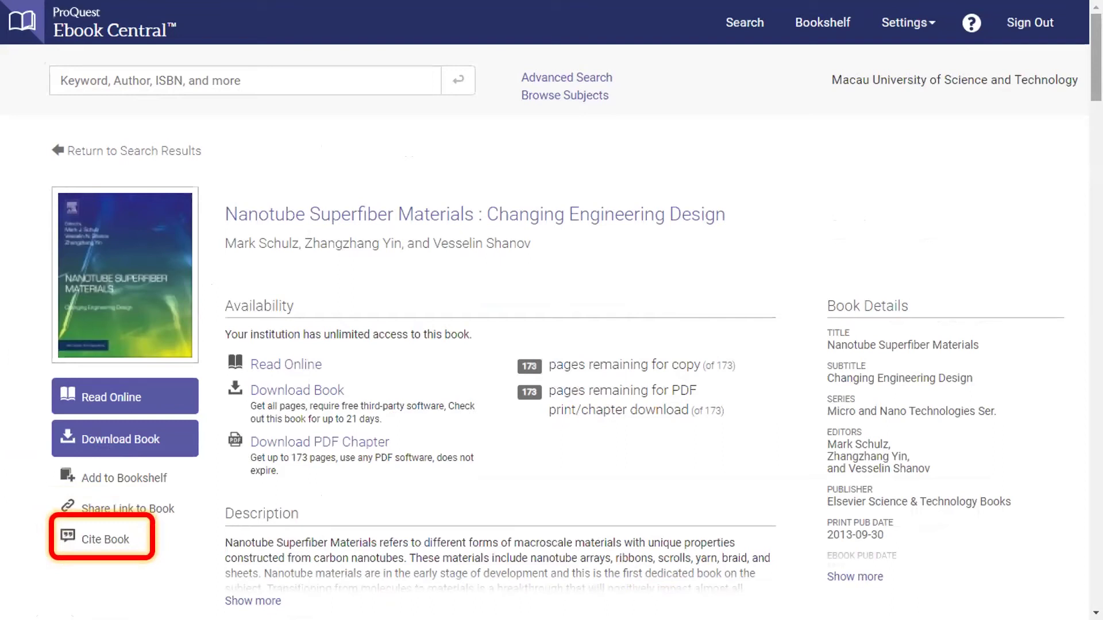
click(126, 538)
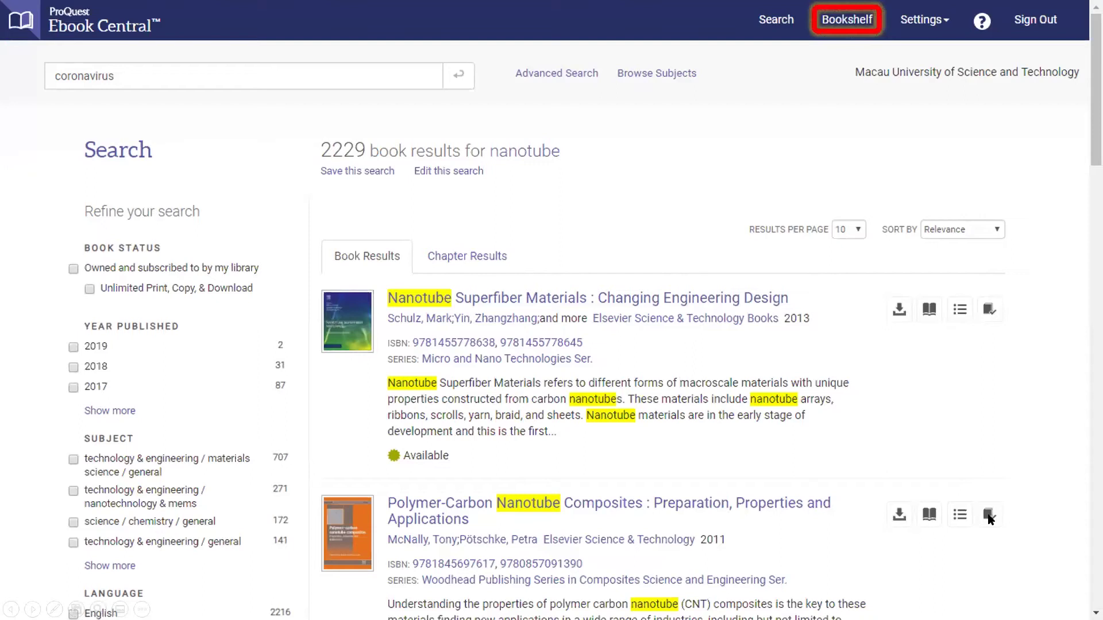
Open the Ebook Central bookshelf and request citations for the books in its Research folder.
click(852, 19)
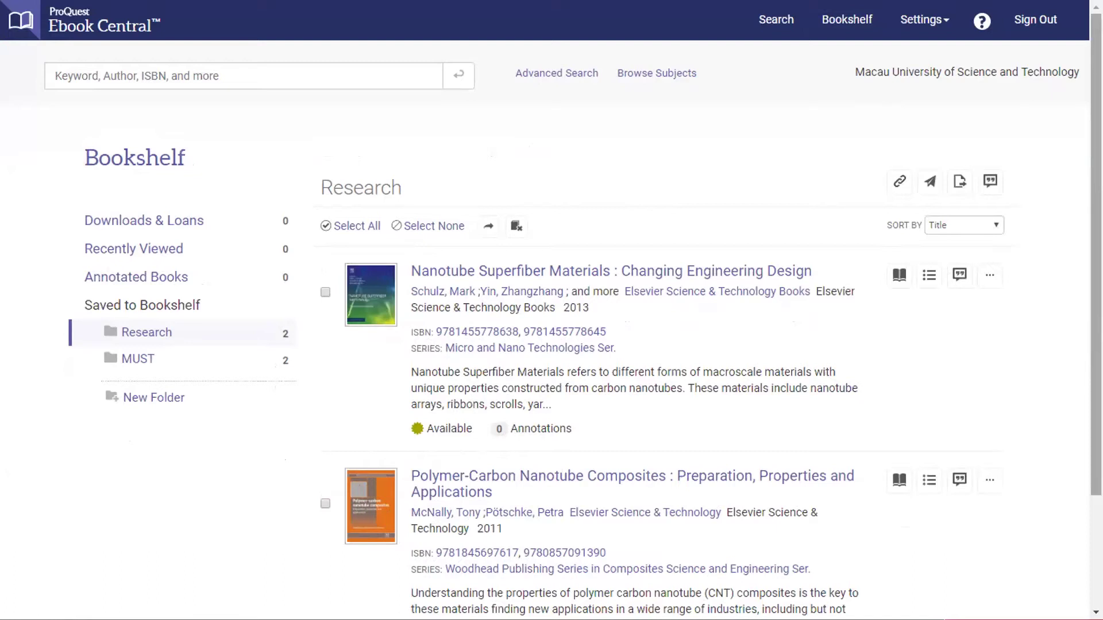
click(468, 150)
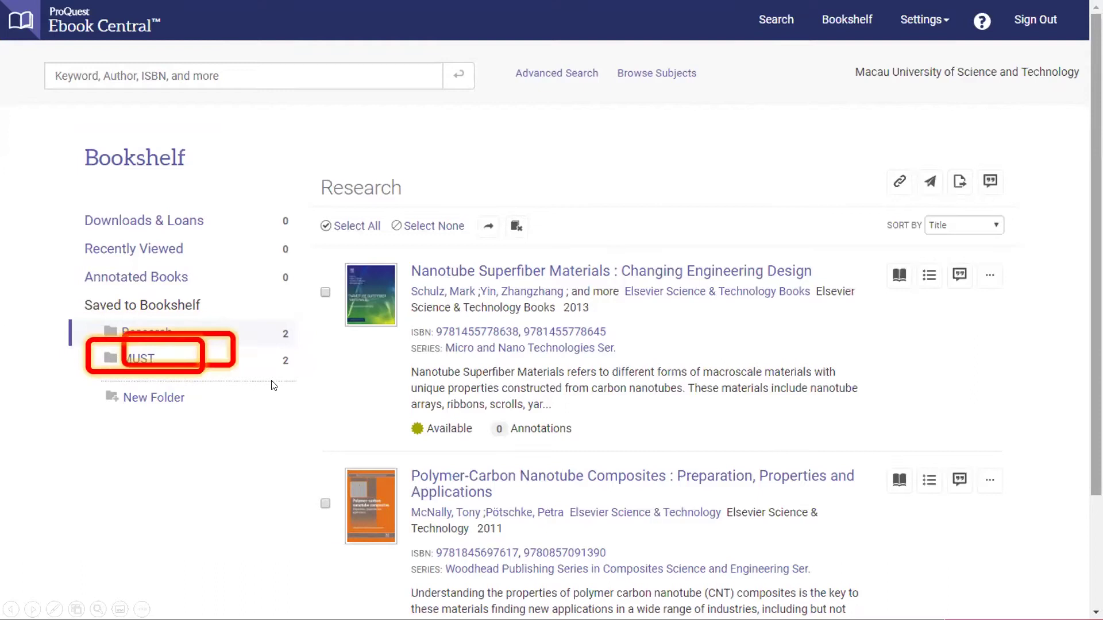
click(990, 181)
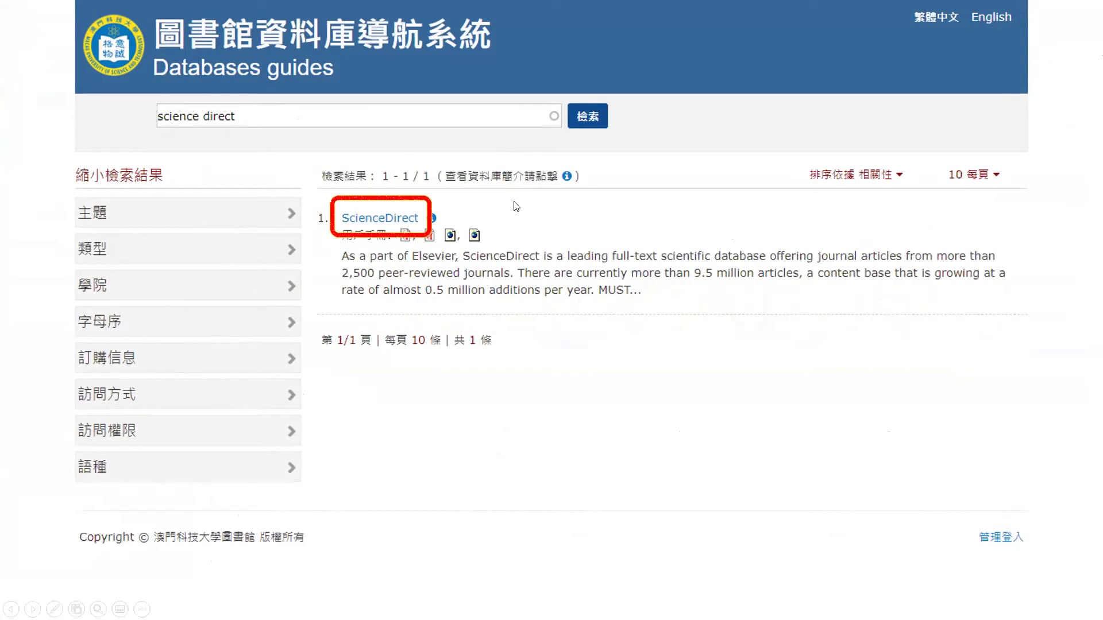
Open ScienceDirect from the database guide and save the two selected coronavirus review citations to RefWorks, accepting the import.
click(396, 223)
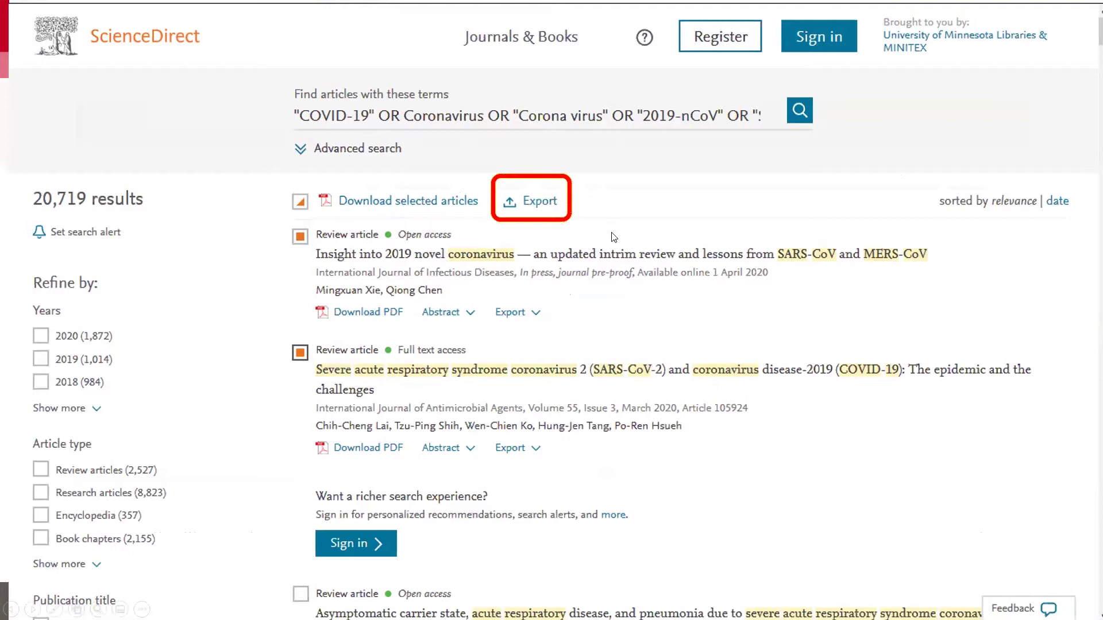
click(540, 207)
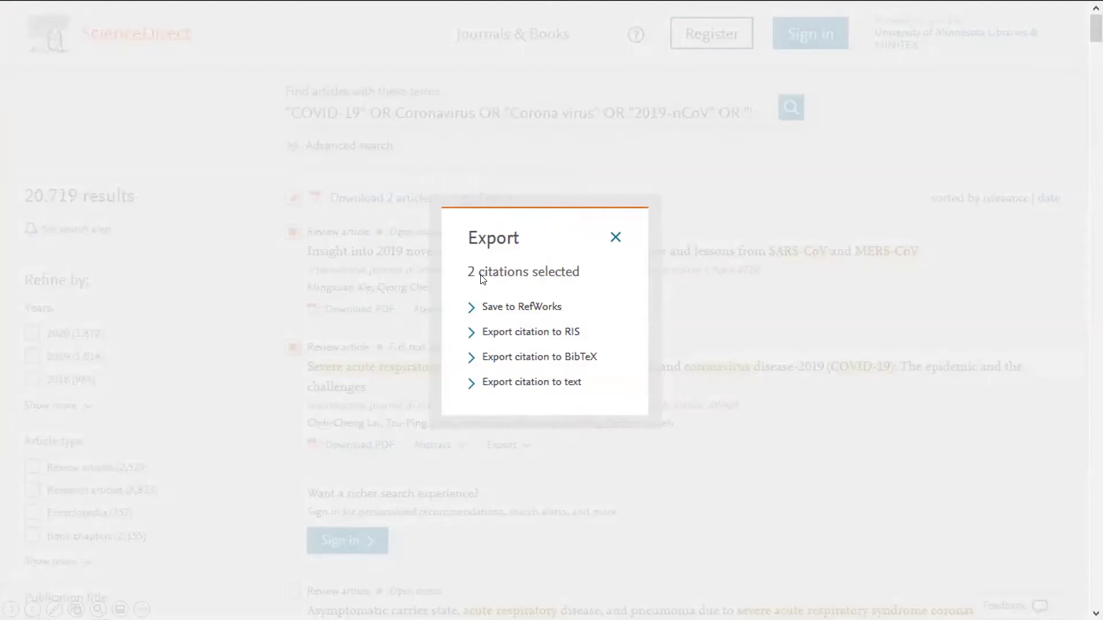
click(549, 311)
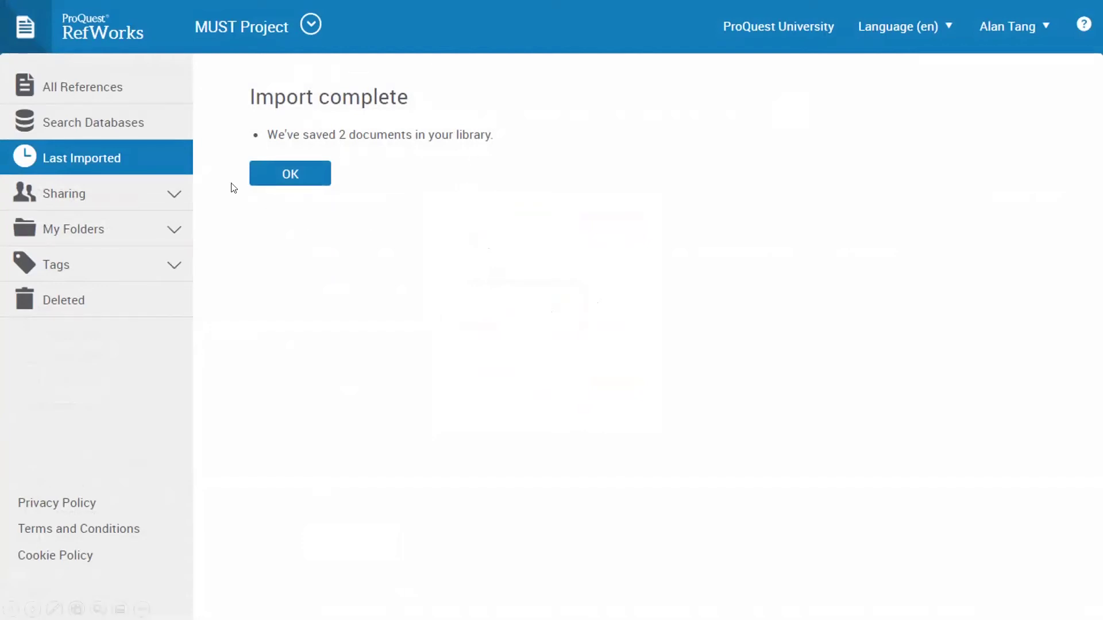
click(290, 174)
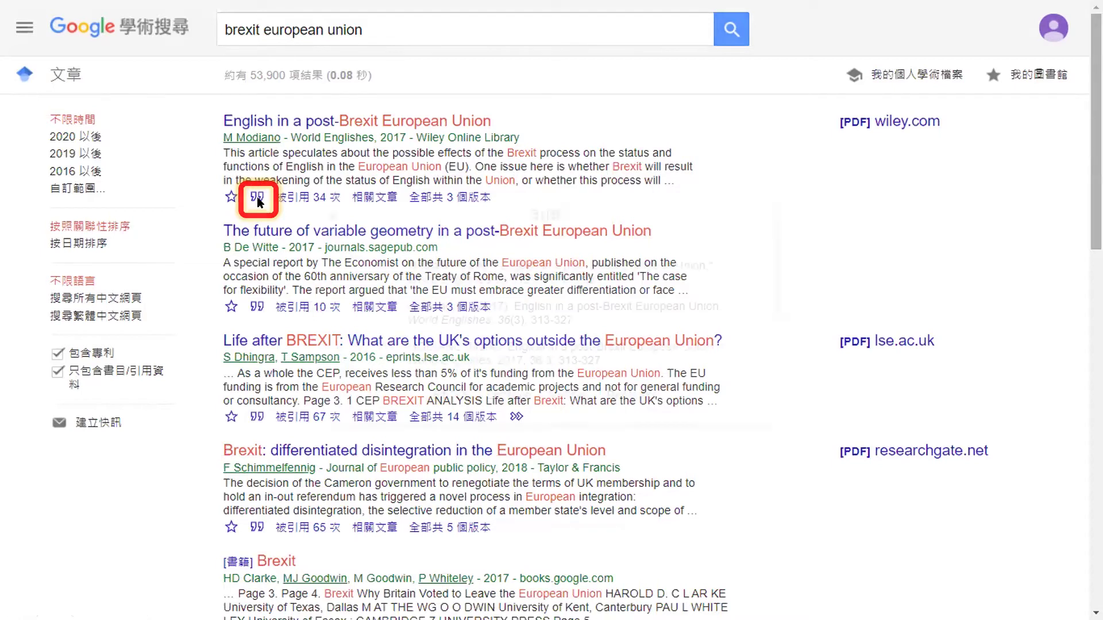
Export the Google Scholar citation of "English in a post-Brexit European Union" to RefWorks and accept the import.
click(256, 197)
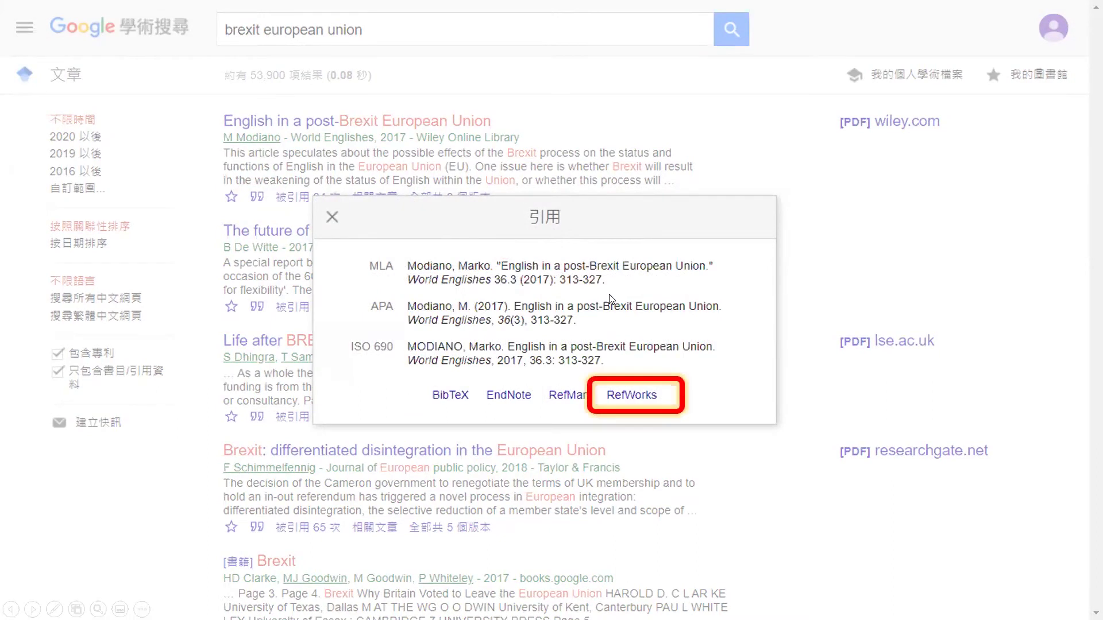
click(636, 397)
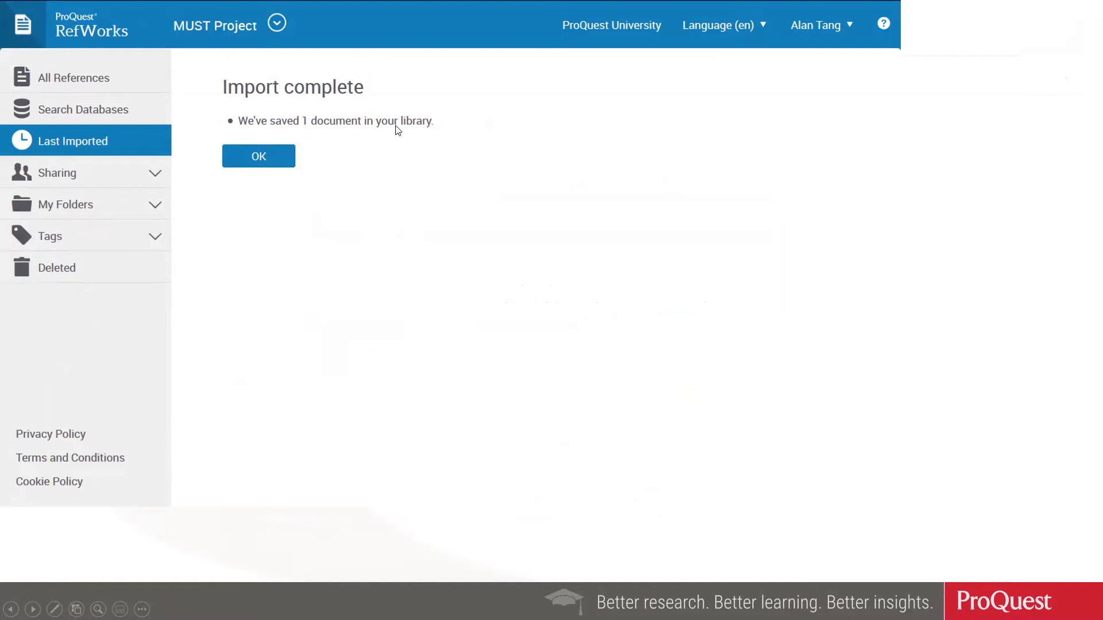
click(281, 173)
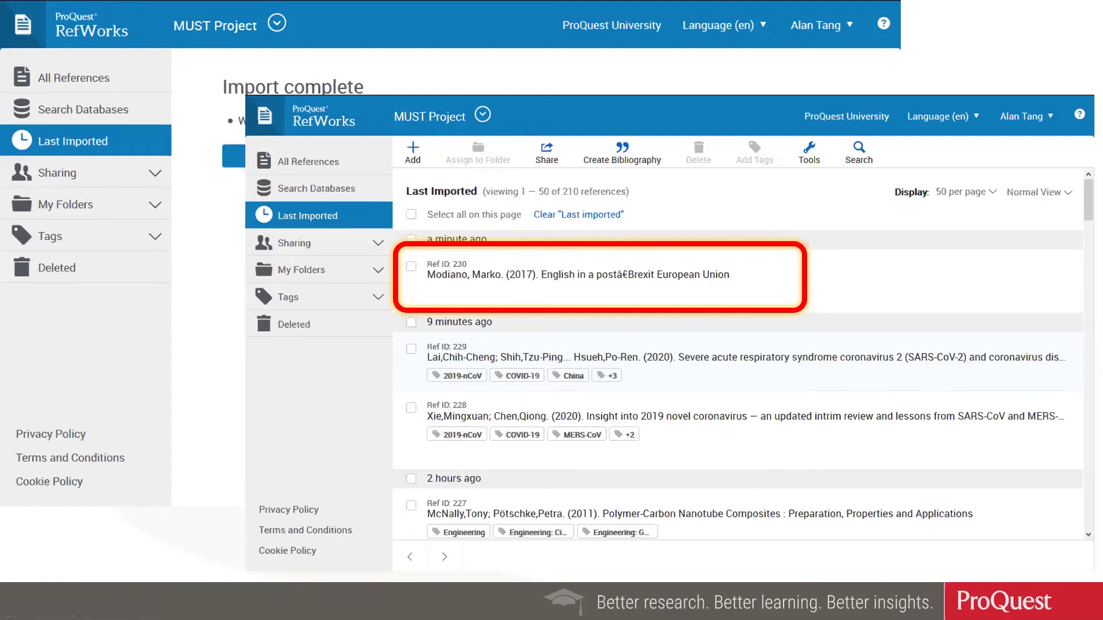
Search CNKI for 城乡规划 by subject and export the three selected results in Refworks format.
key(Right)
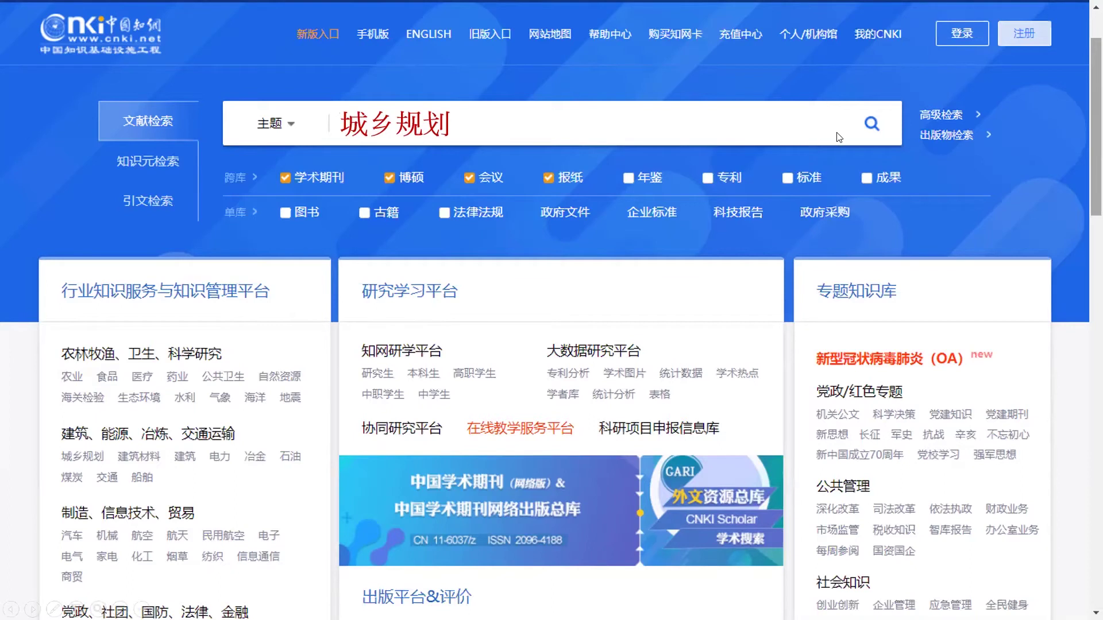
click(874, 124)
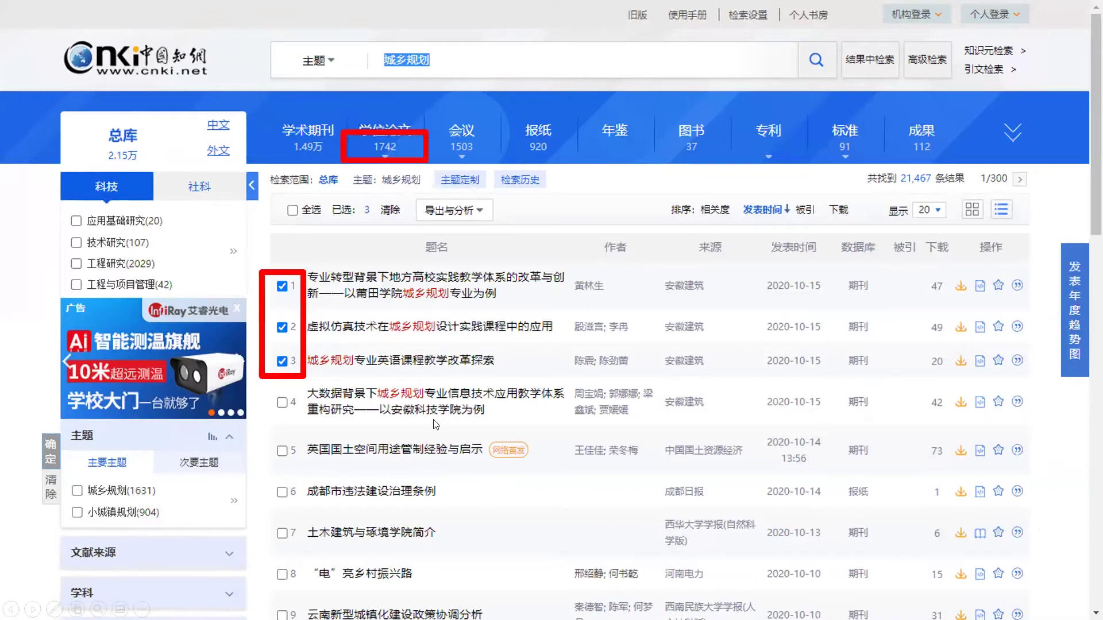
click(480, 216)
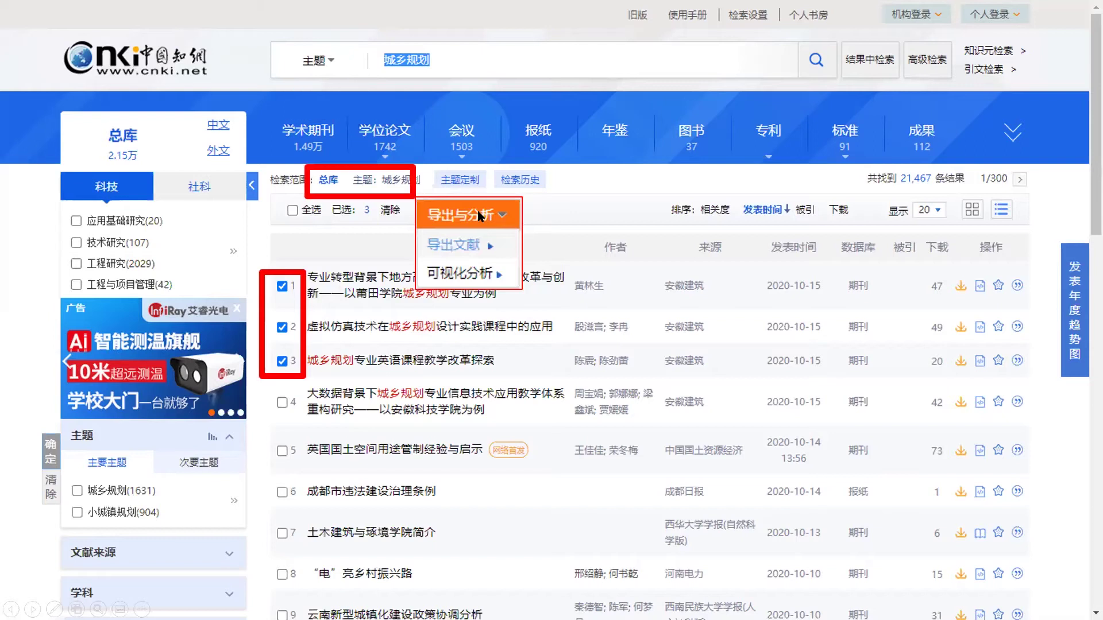
click(492, 244)
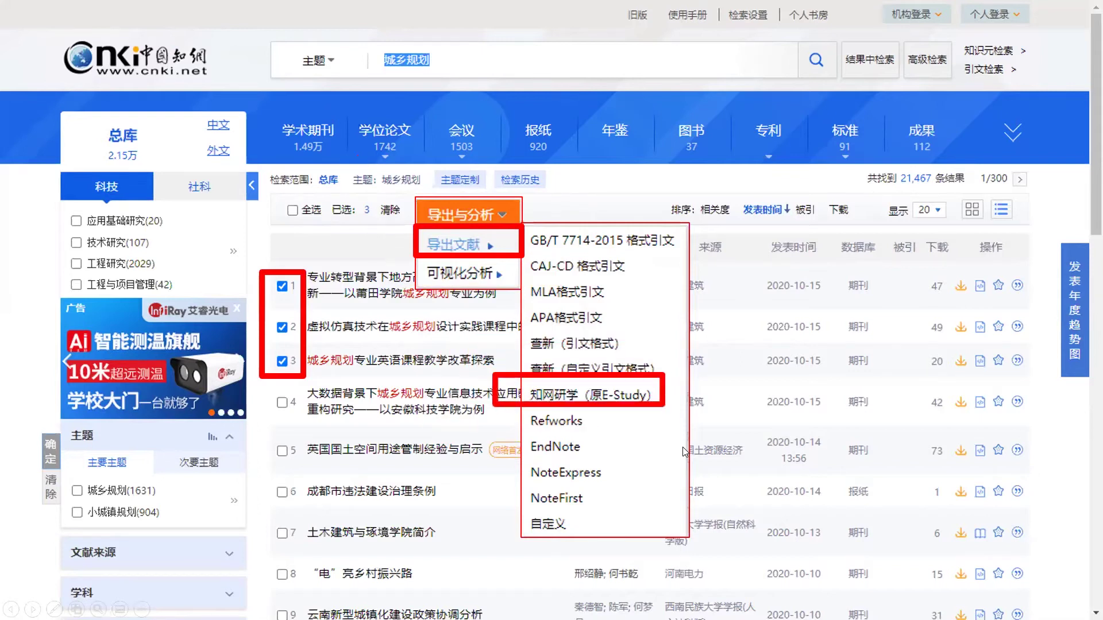
click(557, 426)
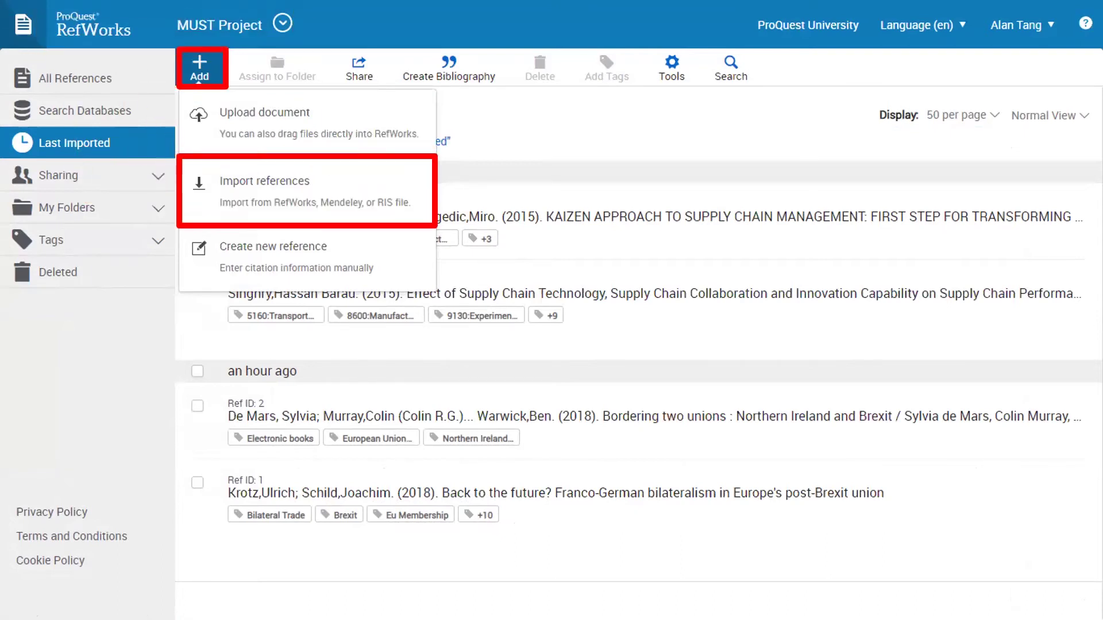
Import the file CNKI-20201023093808488.txt into RefWorks as RefWorks Tagged Format and open the imported reference 城乡规划专业英语课程教学改革探索.
click(264, 195)
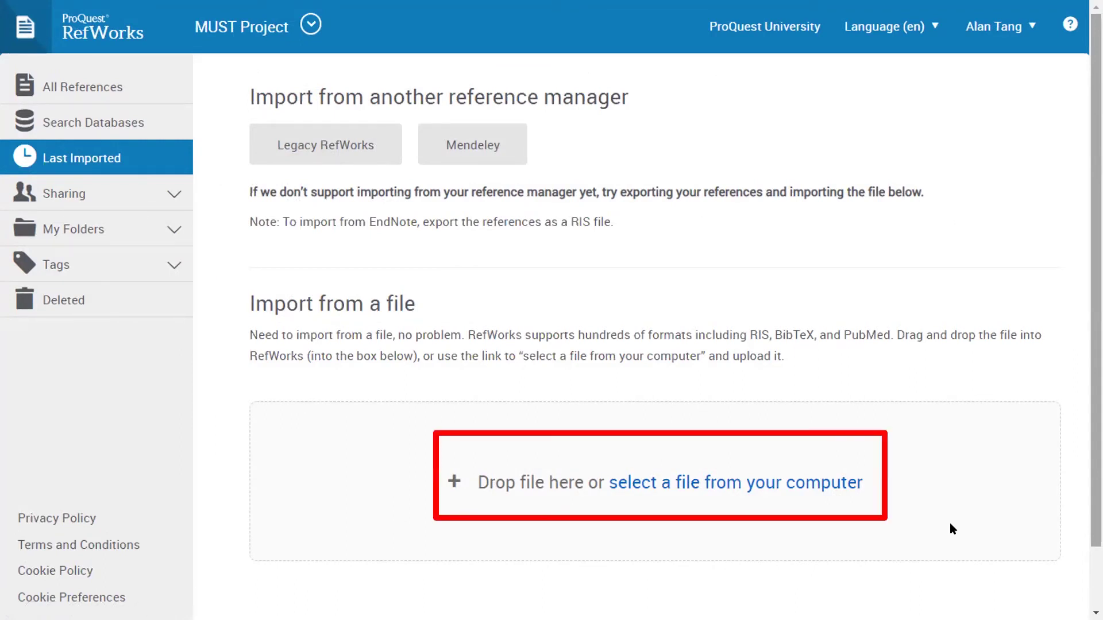
click(765, 487)
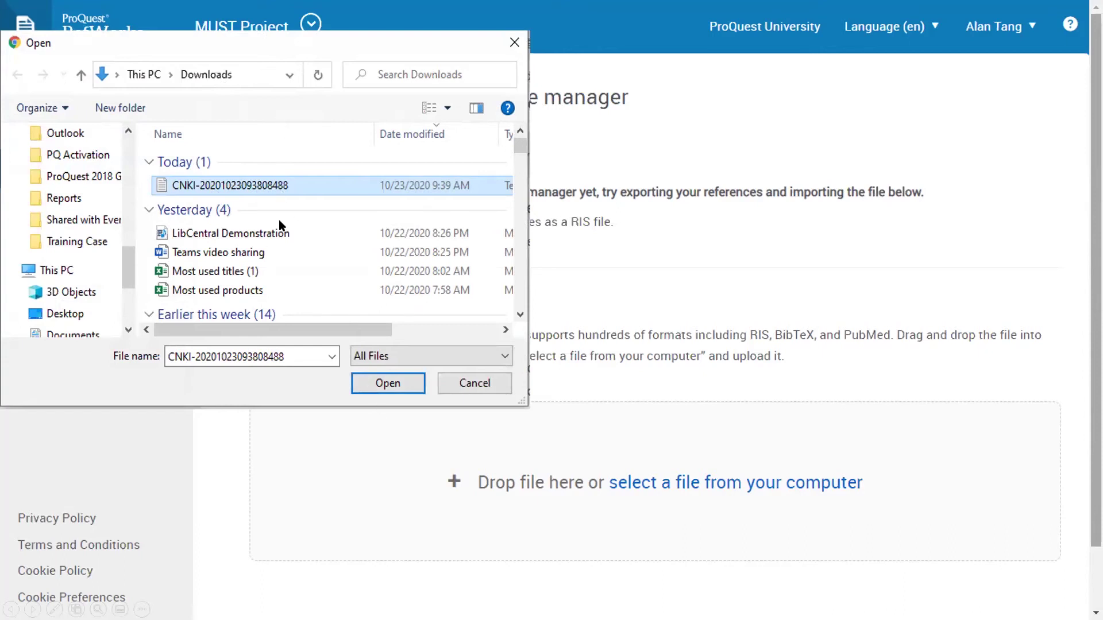
click(383, 394)
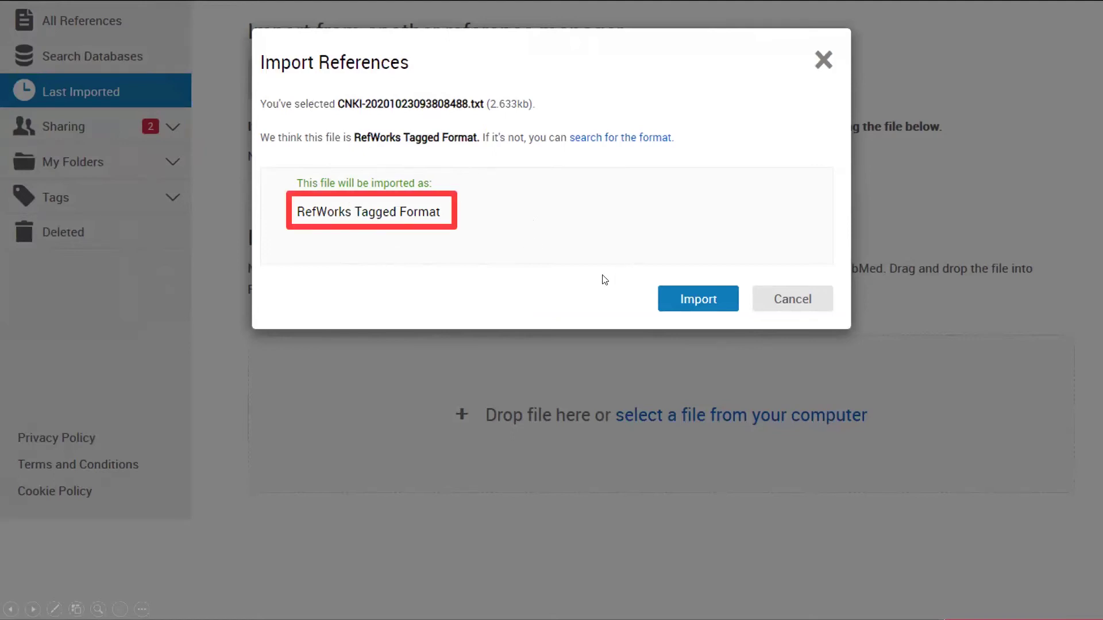
click(699, 299)
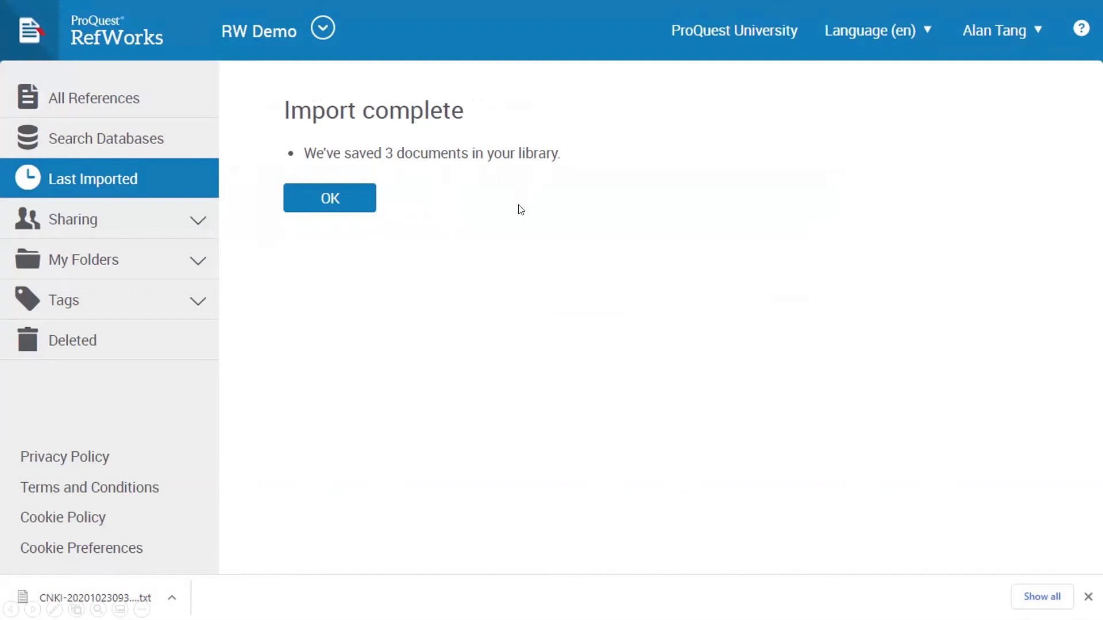
click(341, 201)
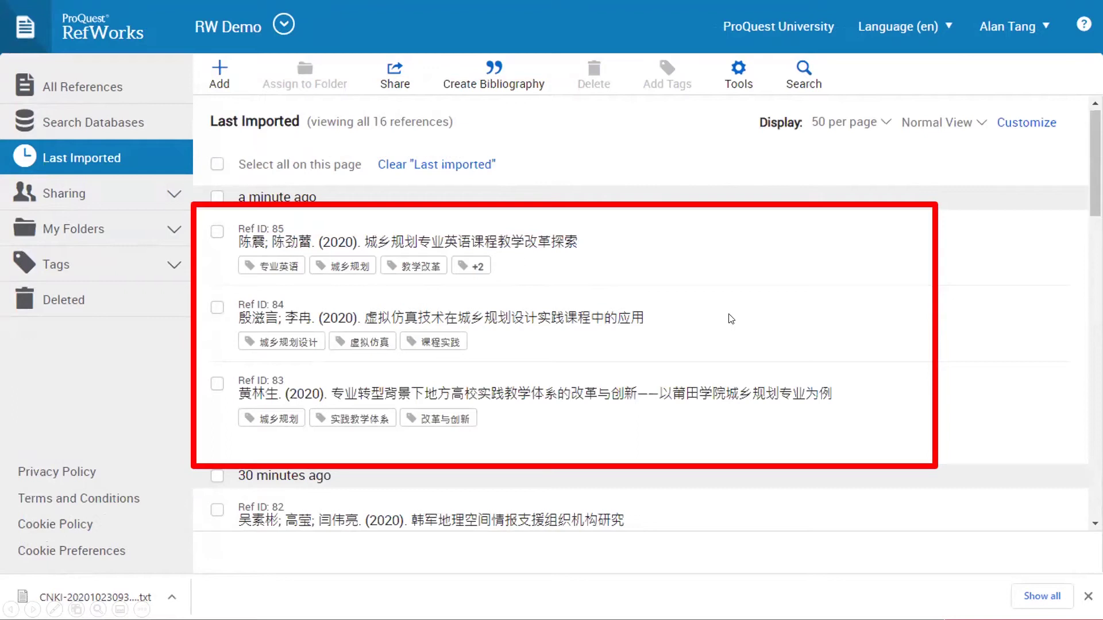
click(373, 248)
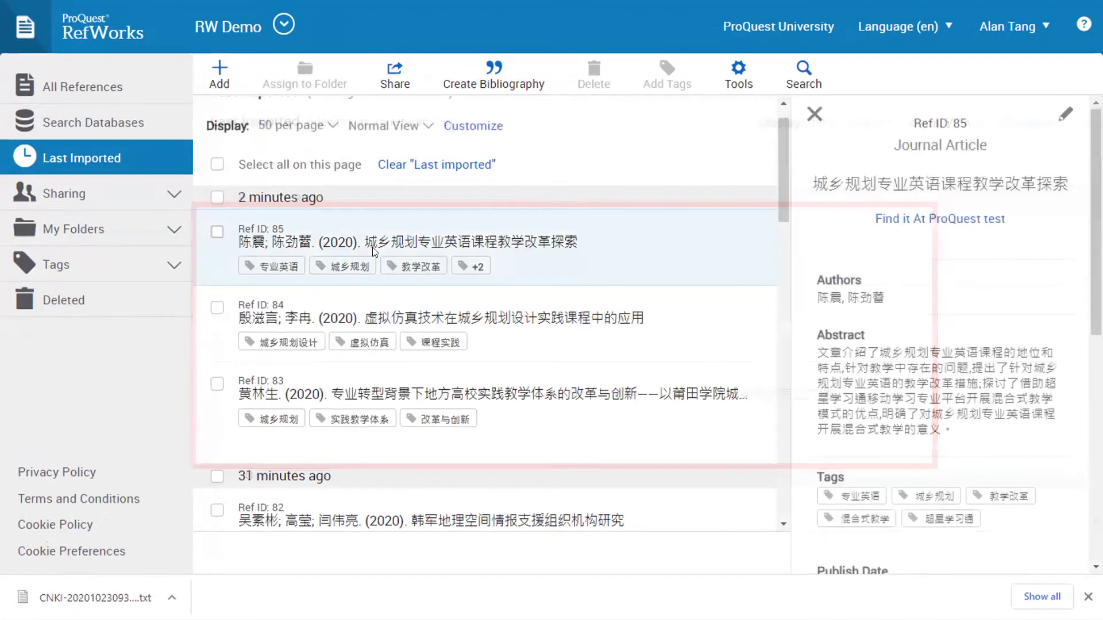
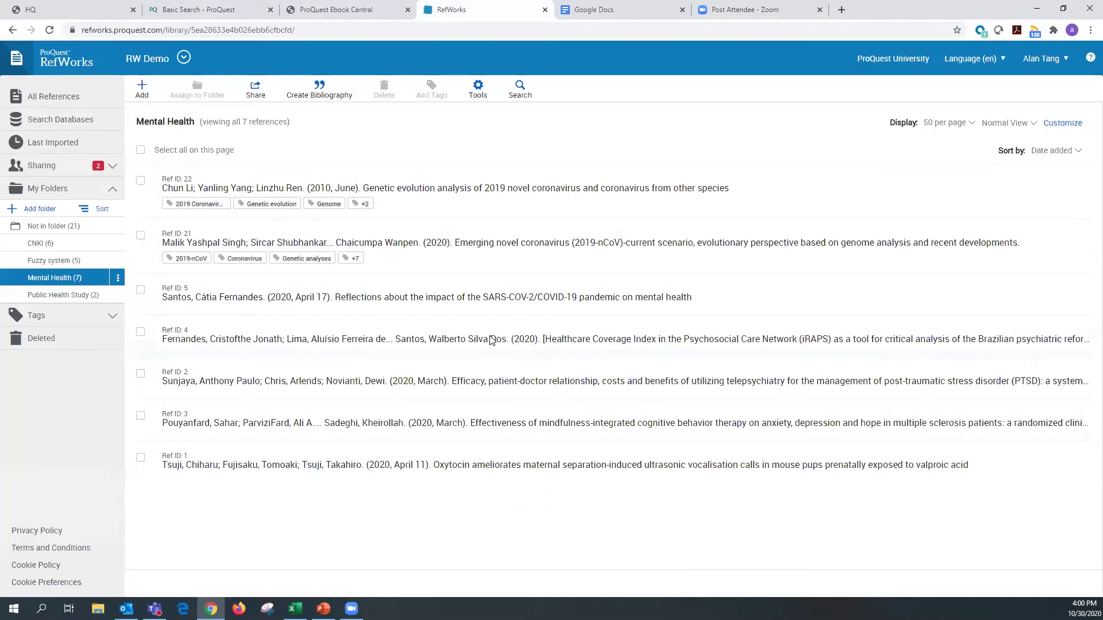
Create a bibliography from the first three references in the Mental Health folder and highlight its entries.
click(141, 152)
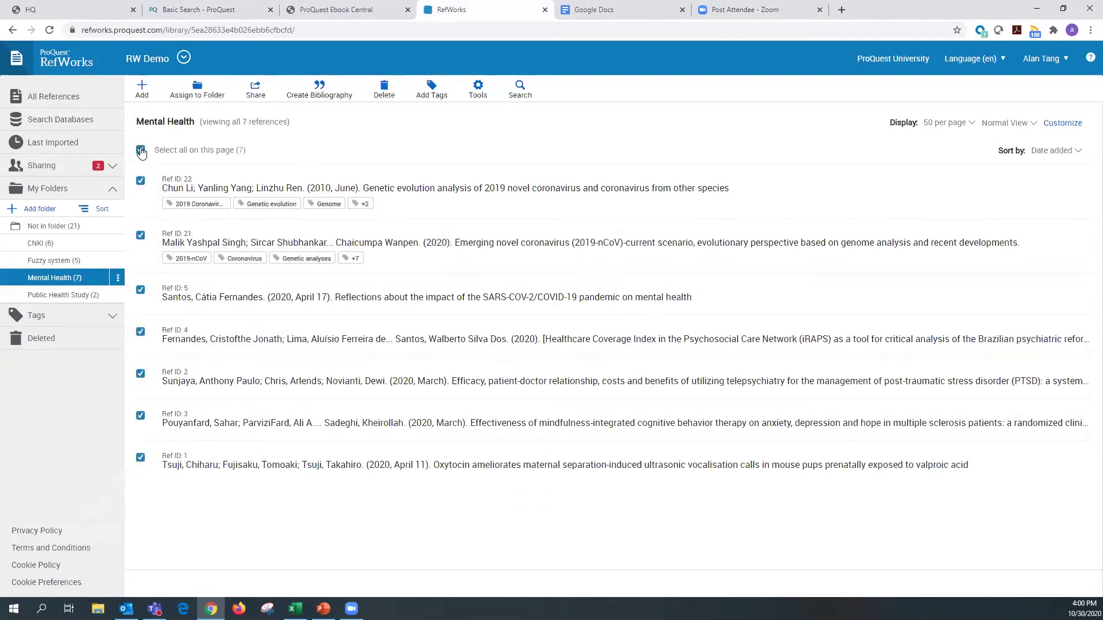
click(141, 153)
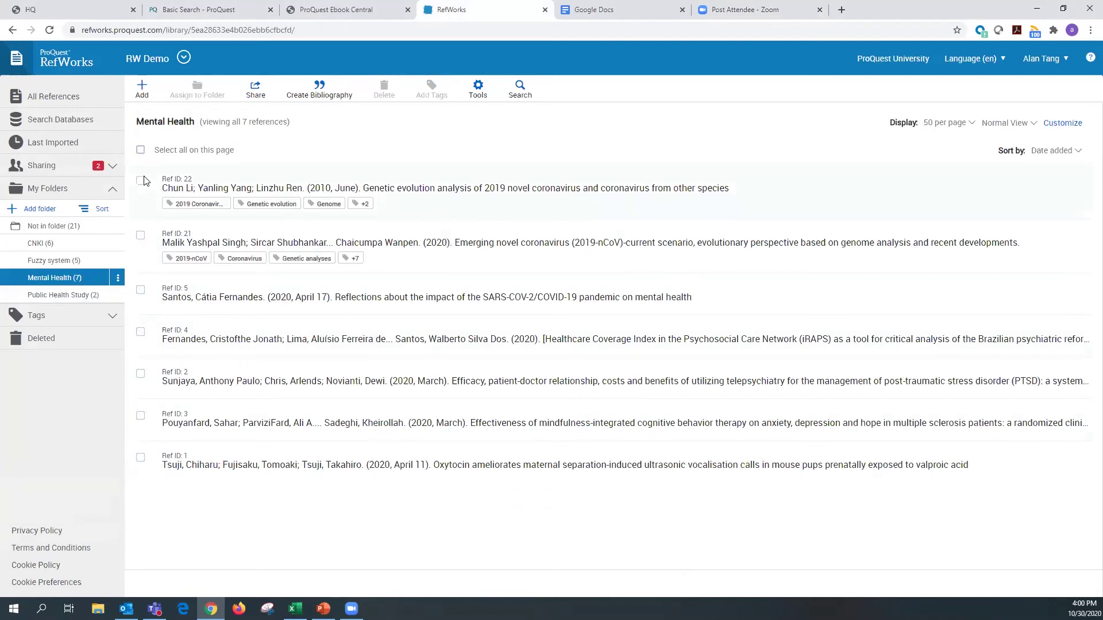
click(141, 182)
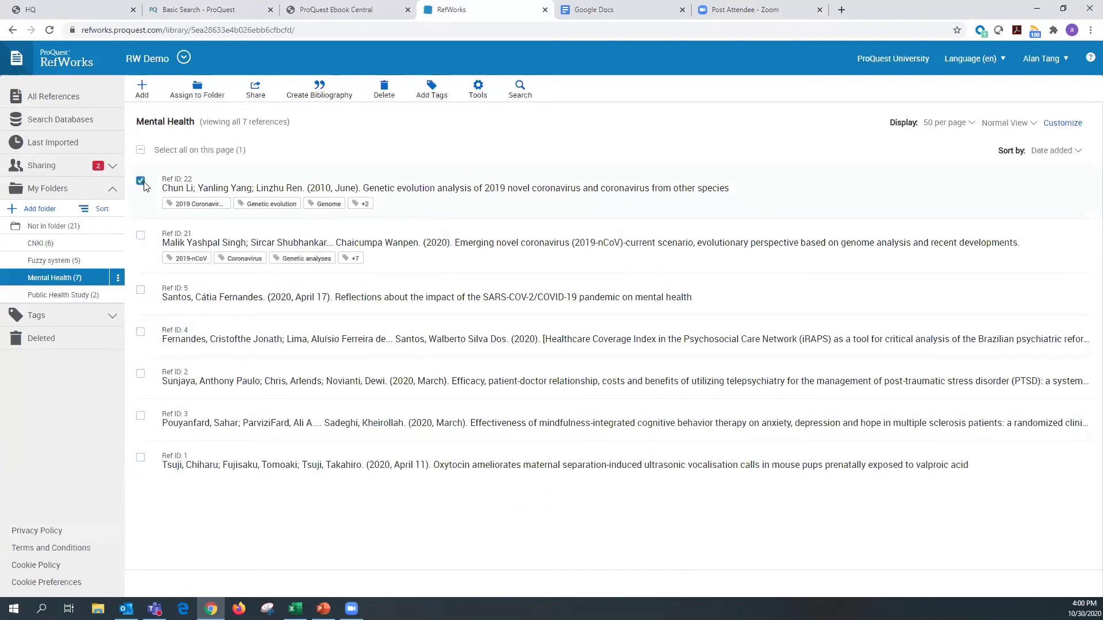
click(140, 239)
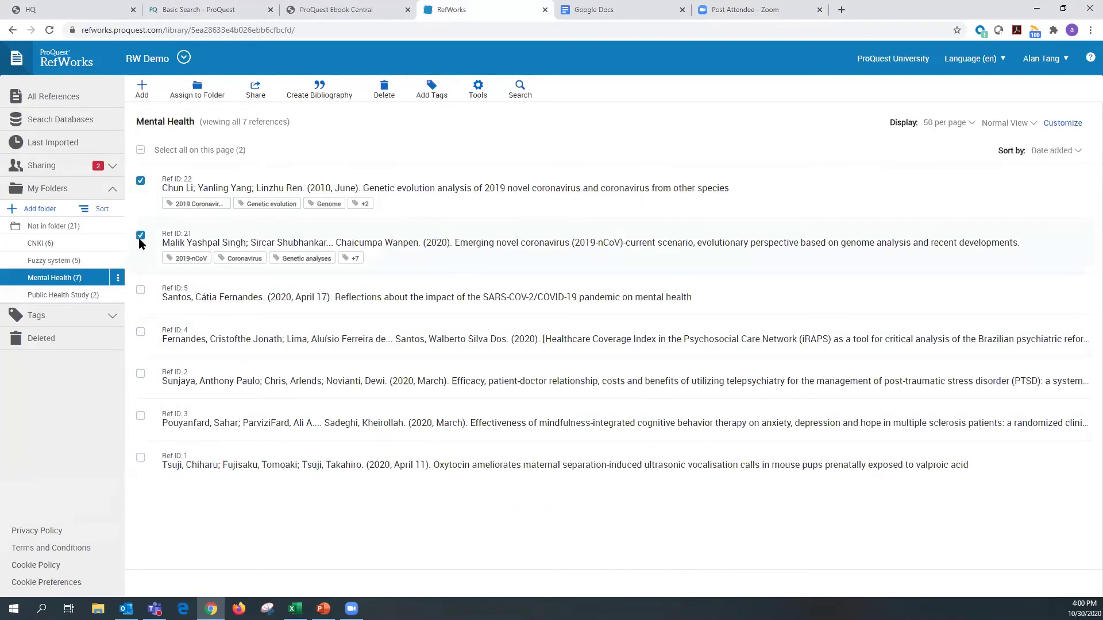
click(141, 290)
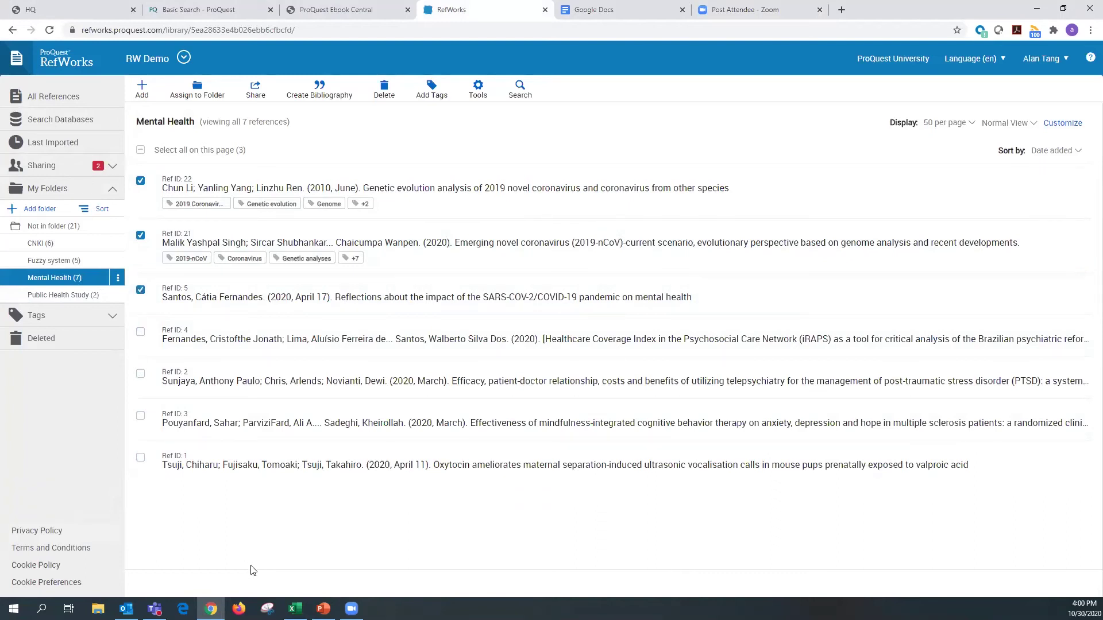
click(320, 97)
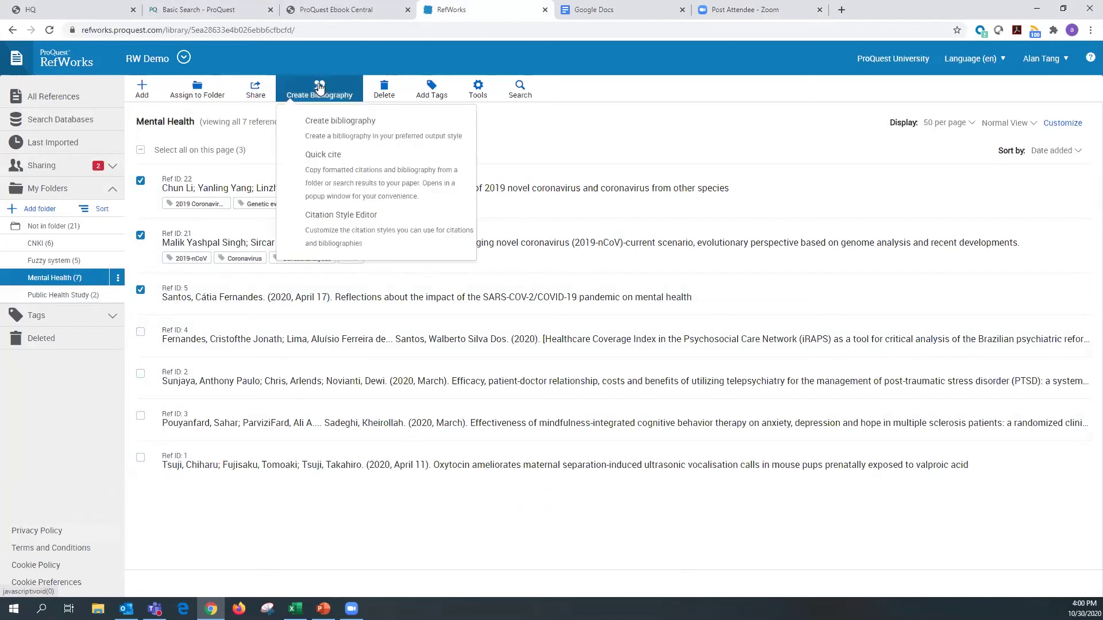
click(335, 134)
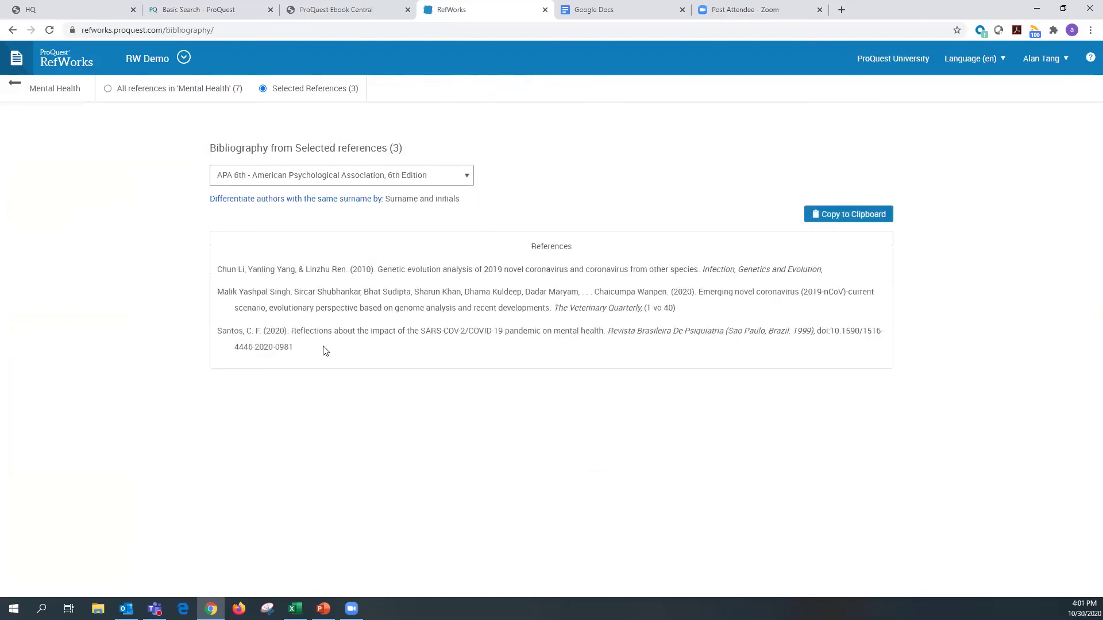
drag(296, 348, 219, 271)
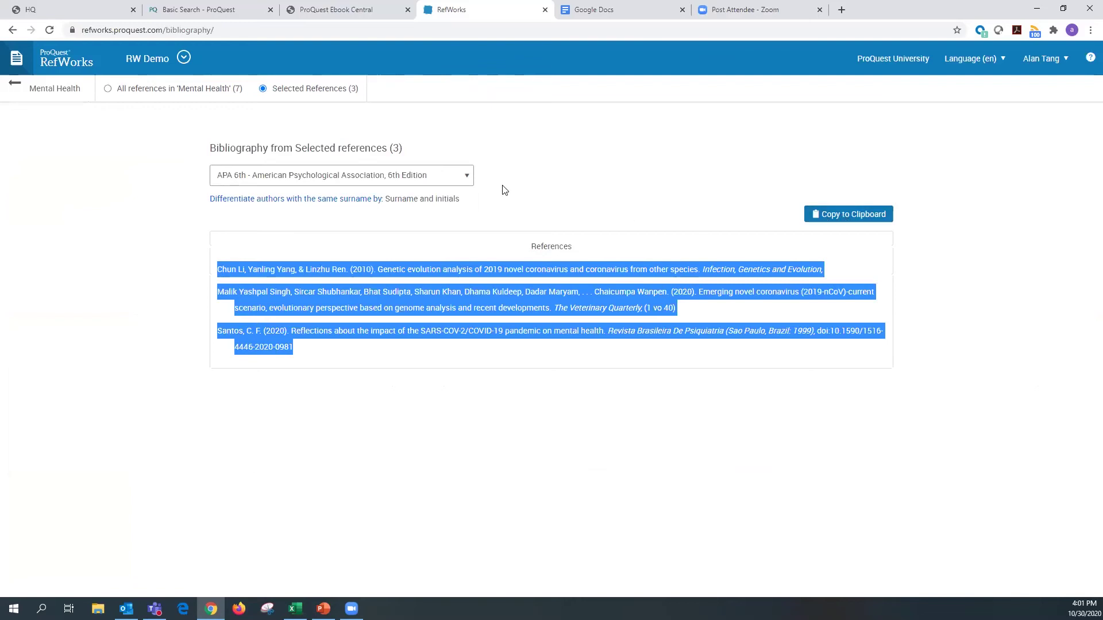
Search the citation styles for MLA, apply MLA 7th Edition - No Title Casing to the bibliography and select its entries.
click(468, 176)
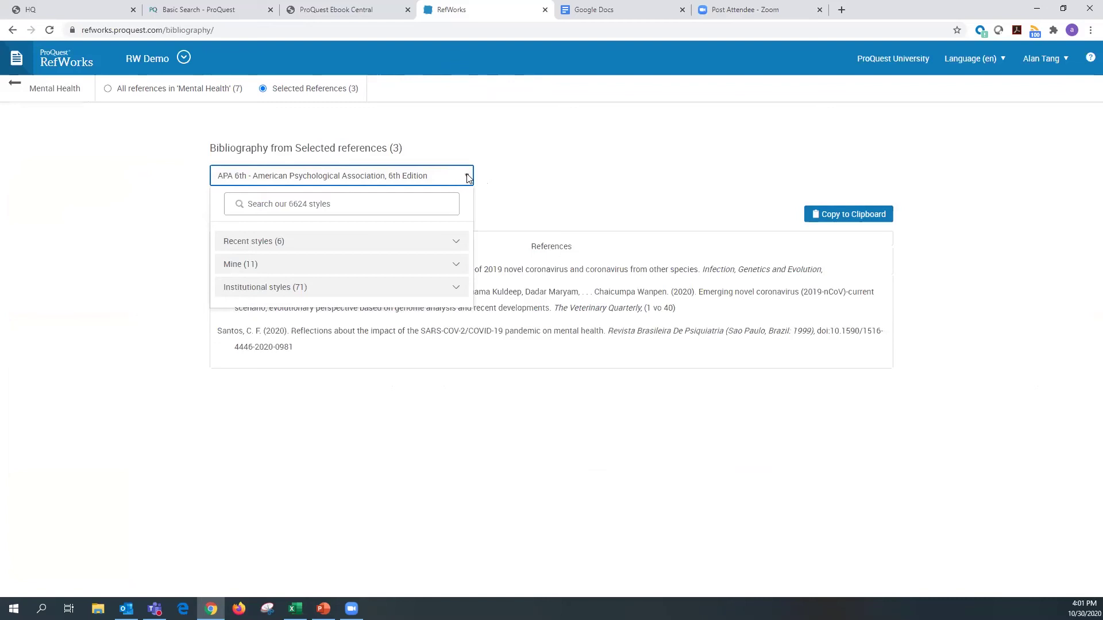
click(355, 207)
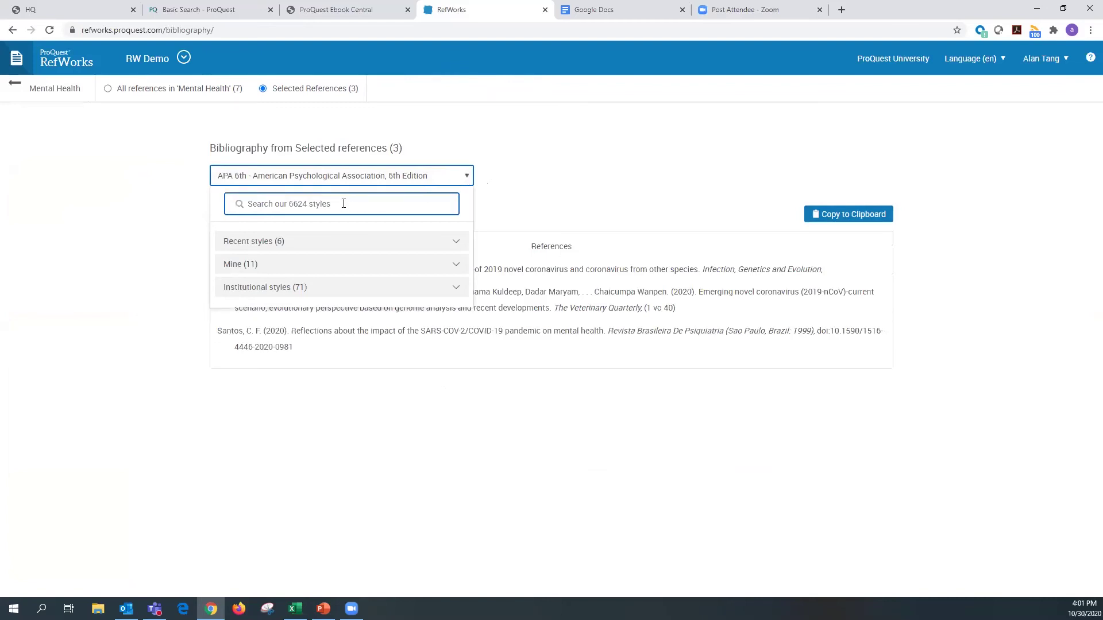
click(344, 203)
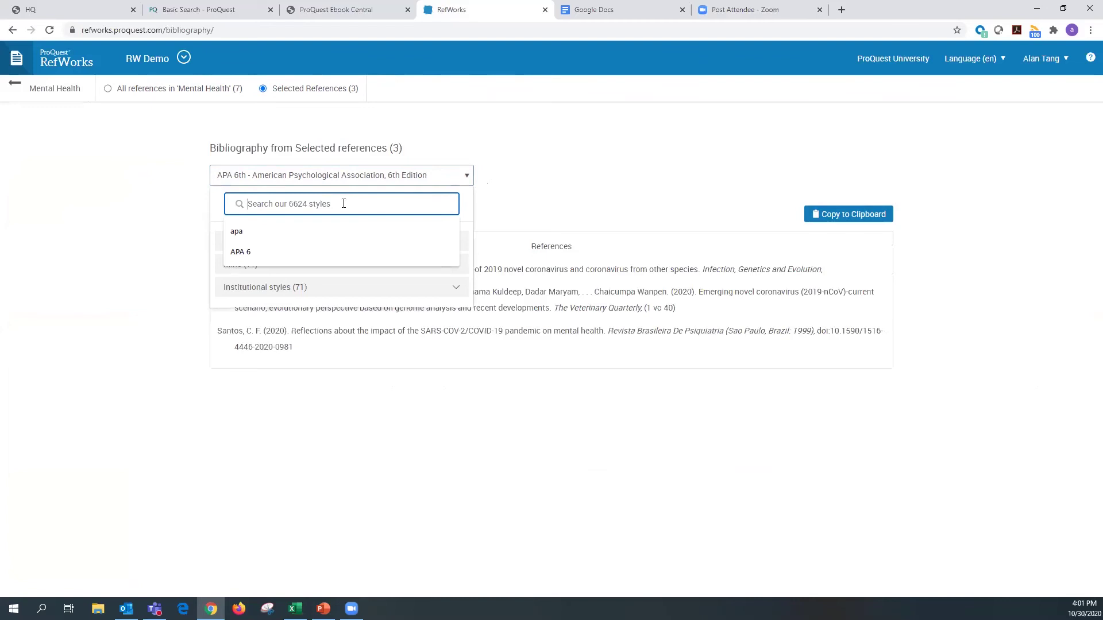
text(MLA)
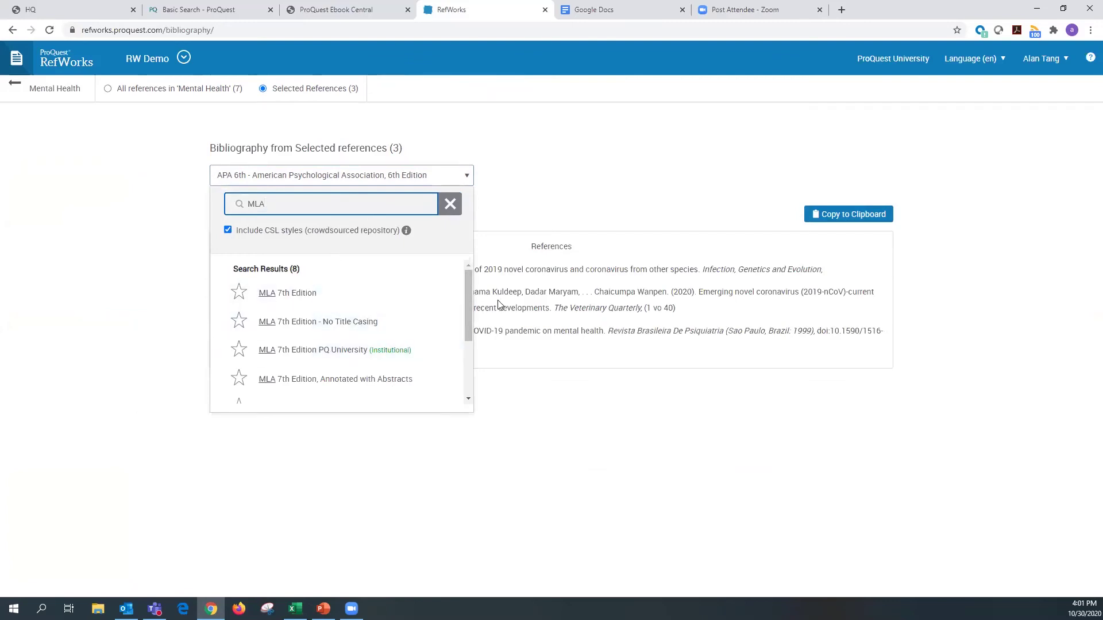
drag(473, 294, 473, 331)
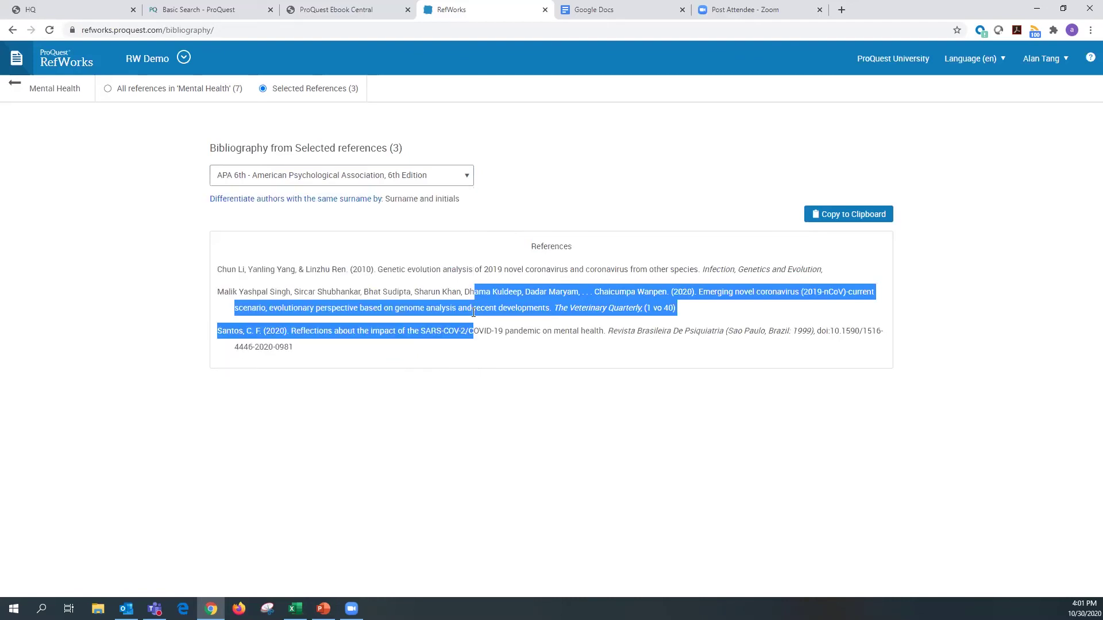
click(468, 179)
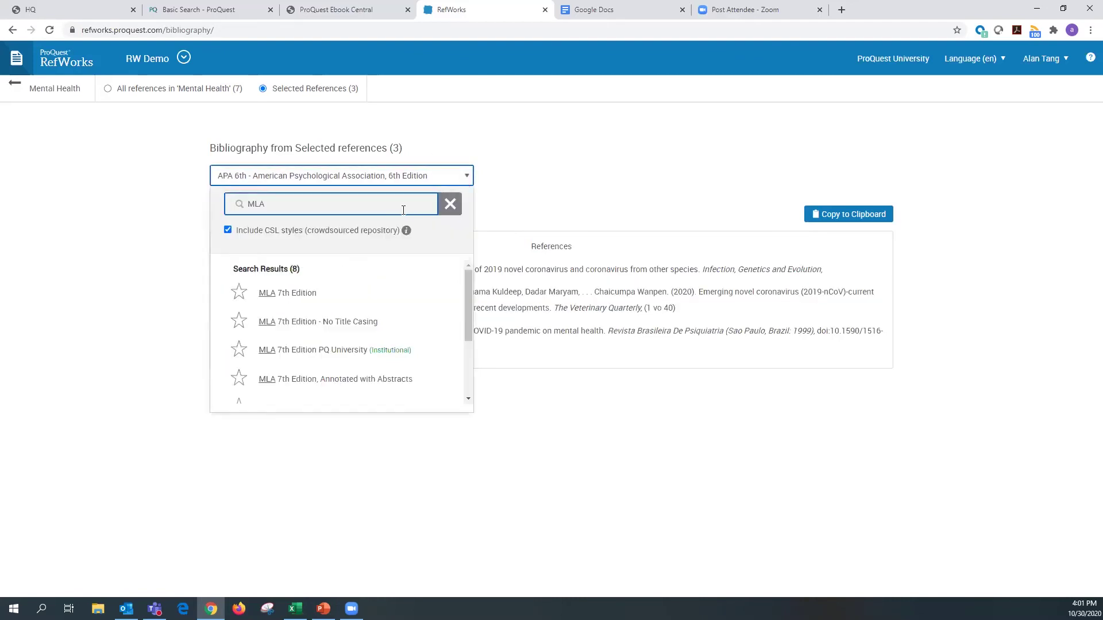
drag(467, 322, 453, 343)
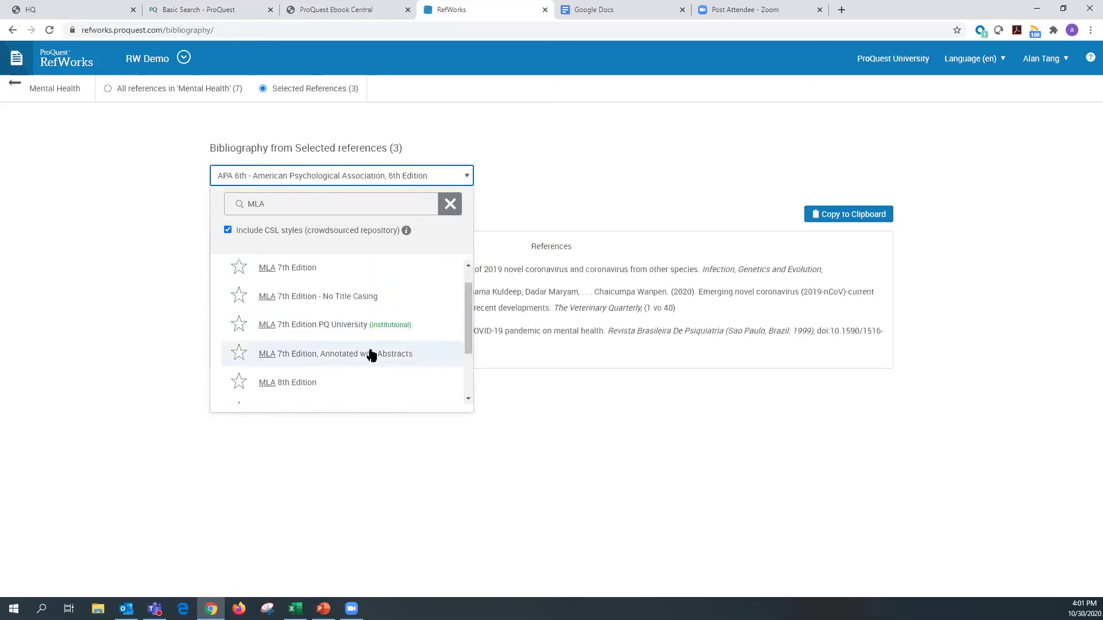
click(321, 297)
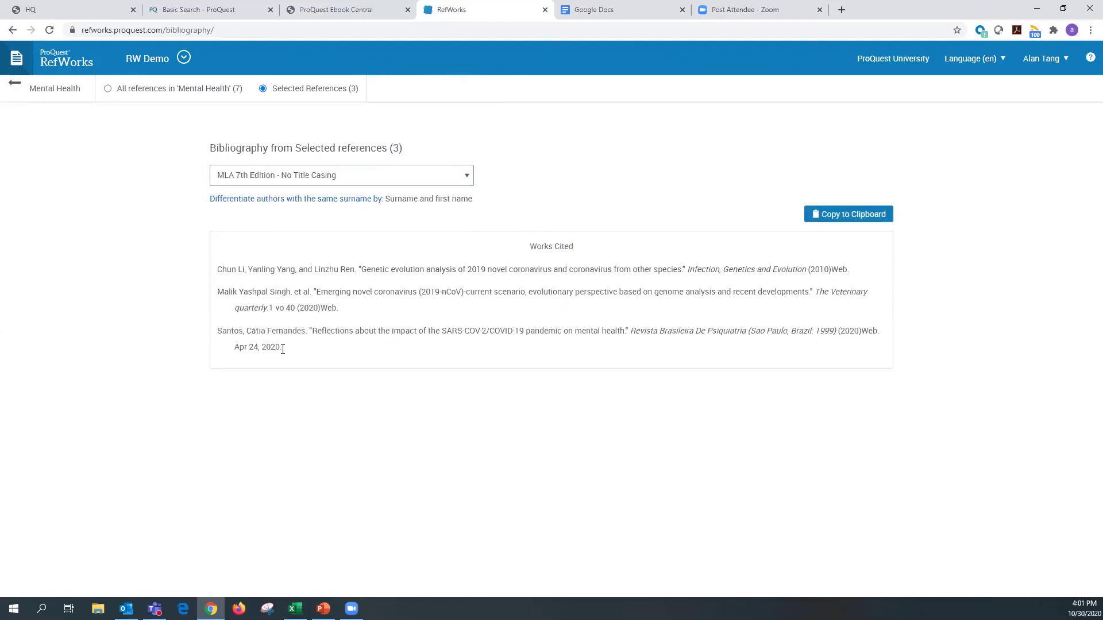
drag(283, 350, 216, 273)
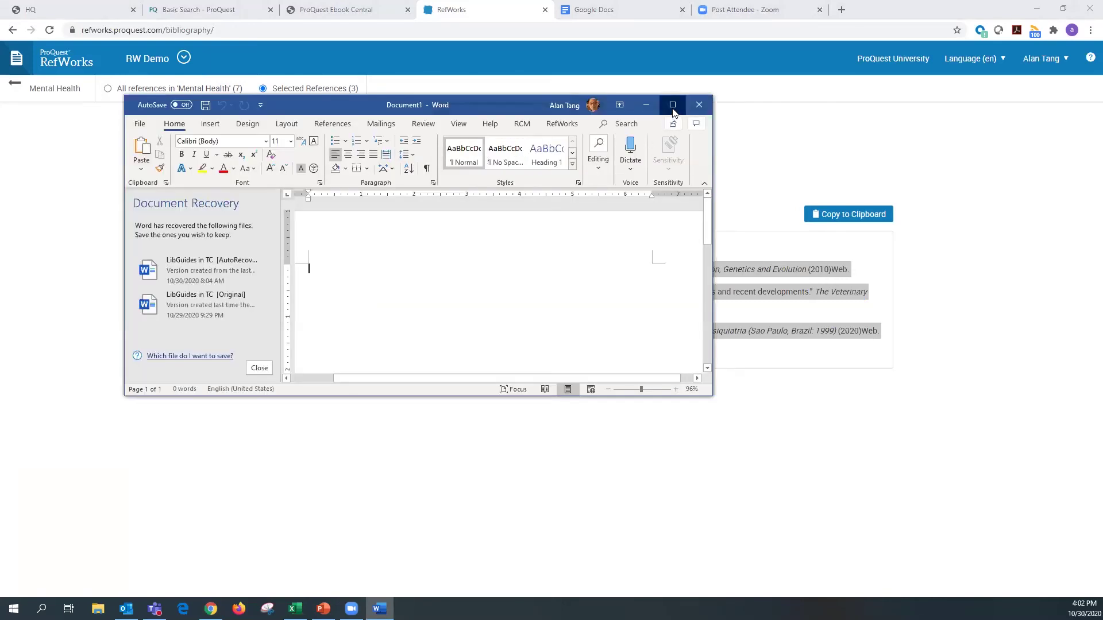
Switch to Word in a maximized window, discard the recovered files and enlarge the blank document's zoom to 150%.
click(672, 105)
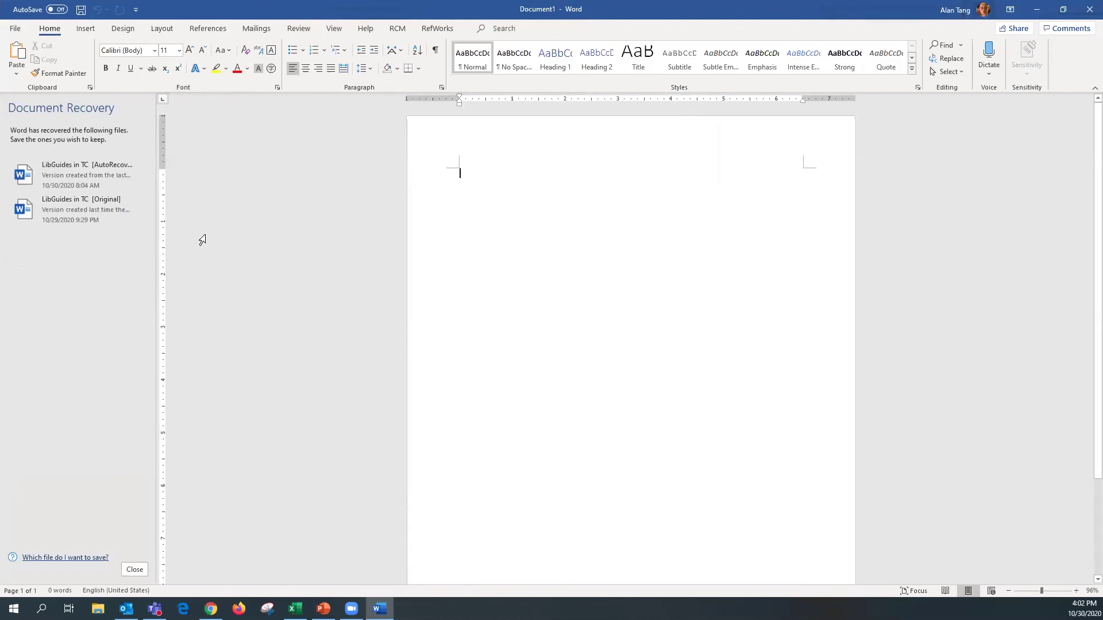
click(135, 570)
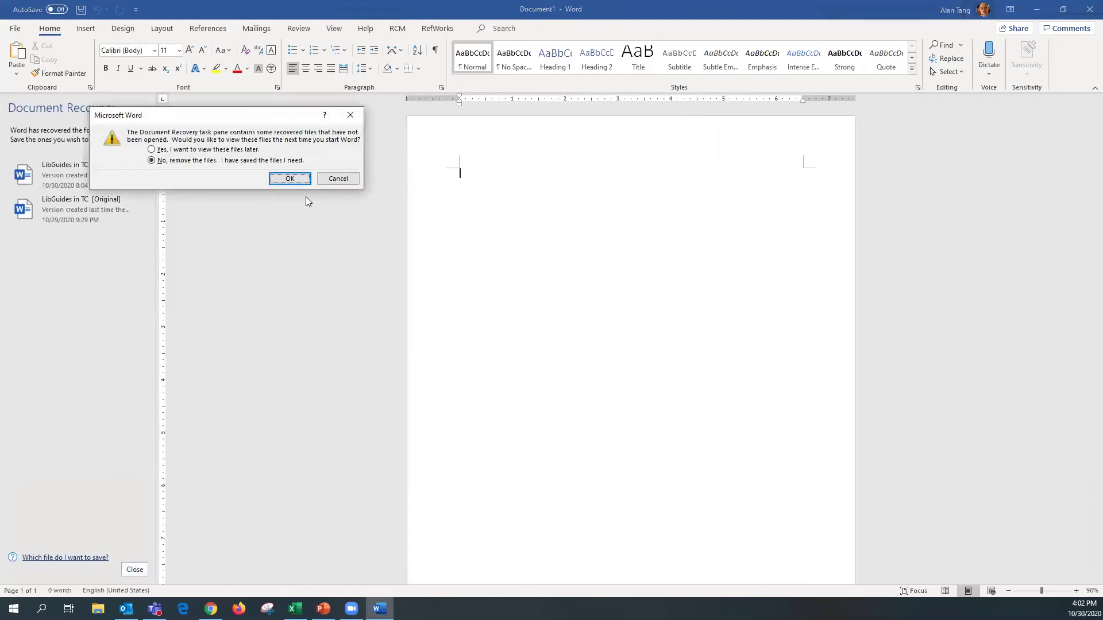
click(300, 179)
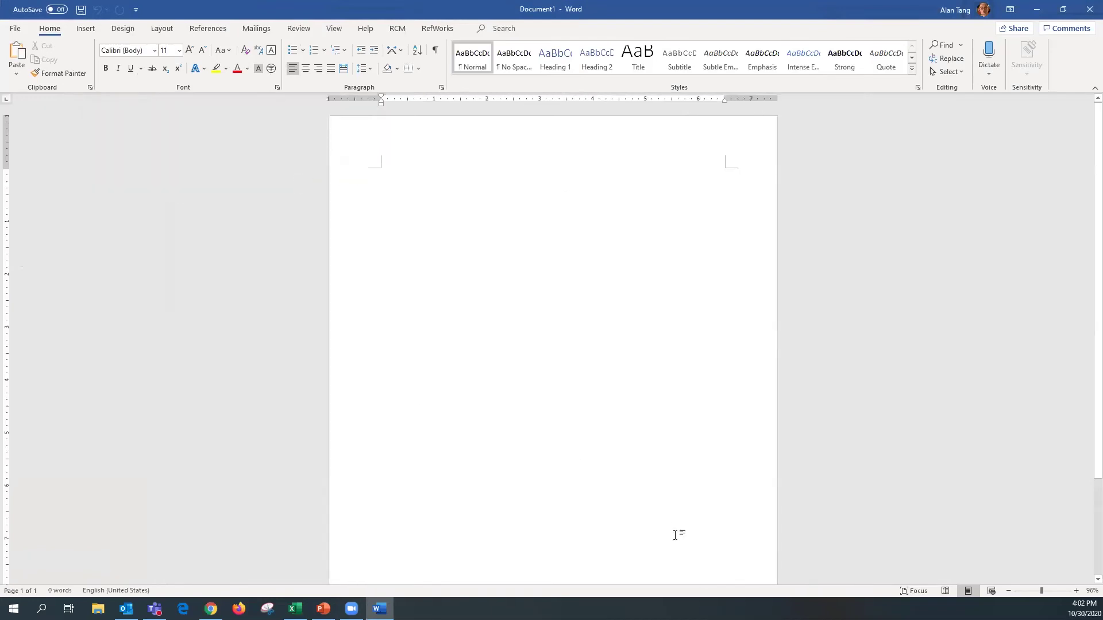
click(1073, 591)
click(1073, 591)
click(1073, 592)
click(1073, 591)
click(1073, 591)
click(1073, 591)
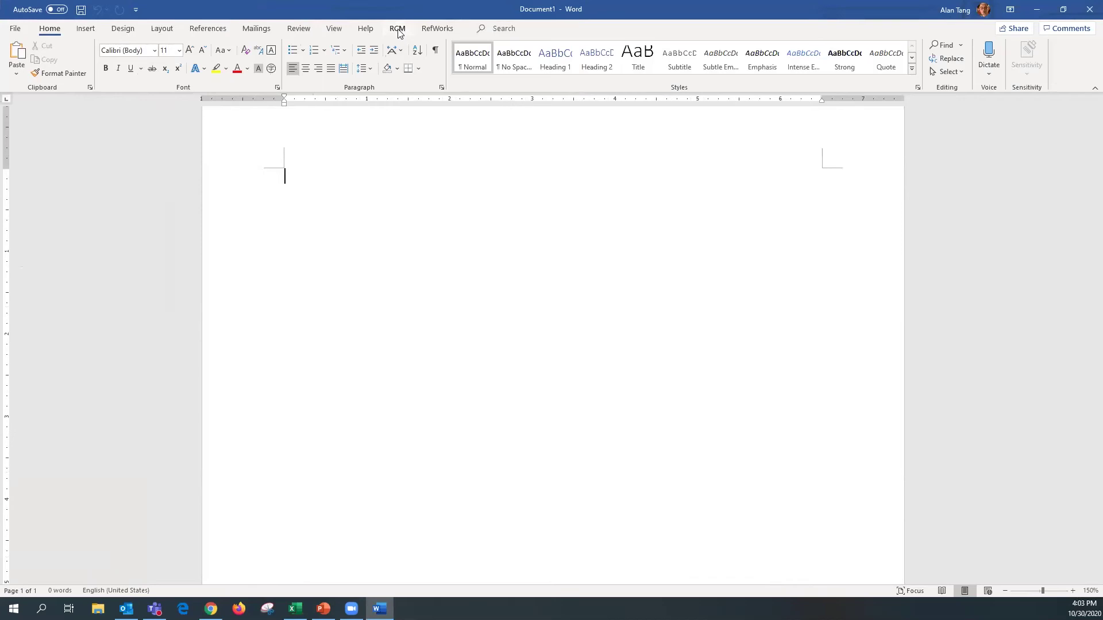
Search the Office Add-ins store for refworks to view RefWorks Citation Manager, and close the store without adding it.
click(209, 28)
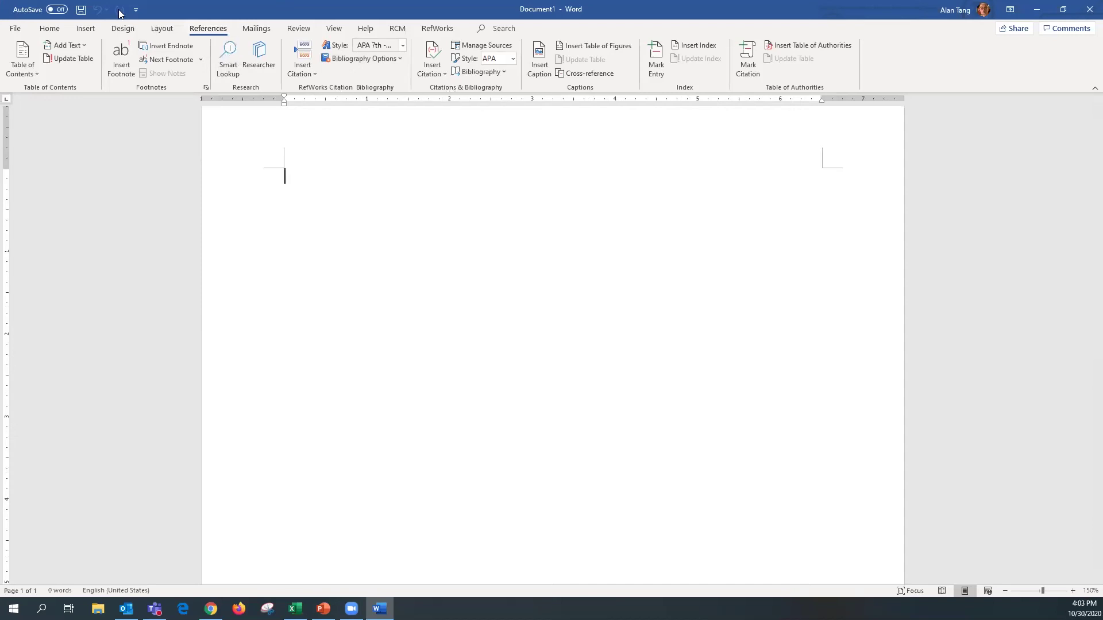
click(87, 30)
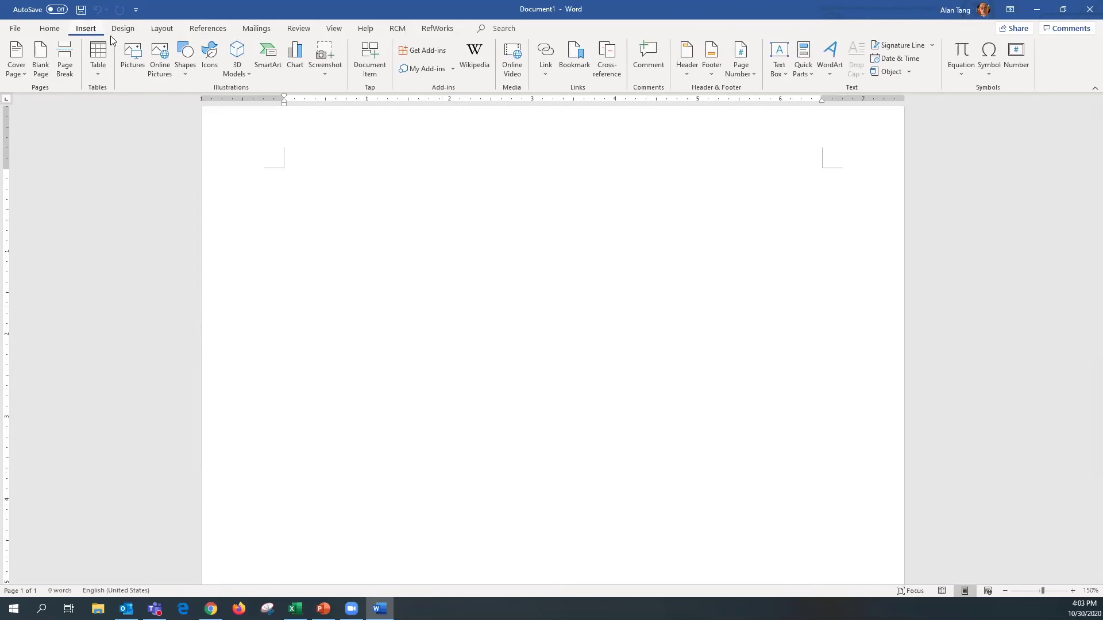
click(432, 53)
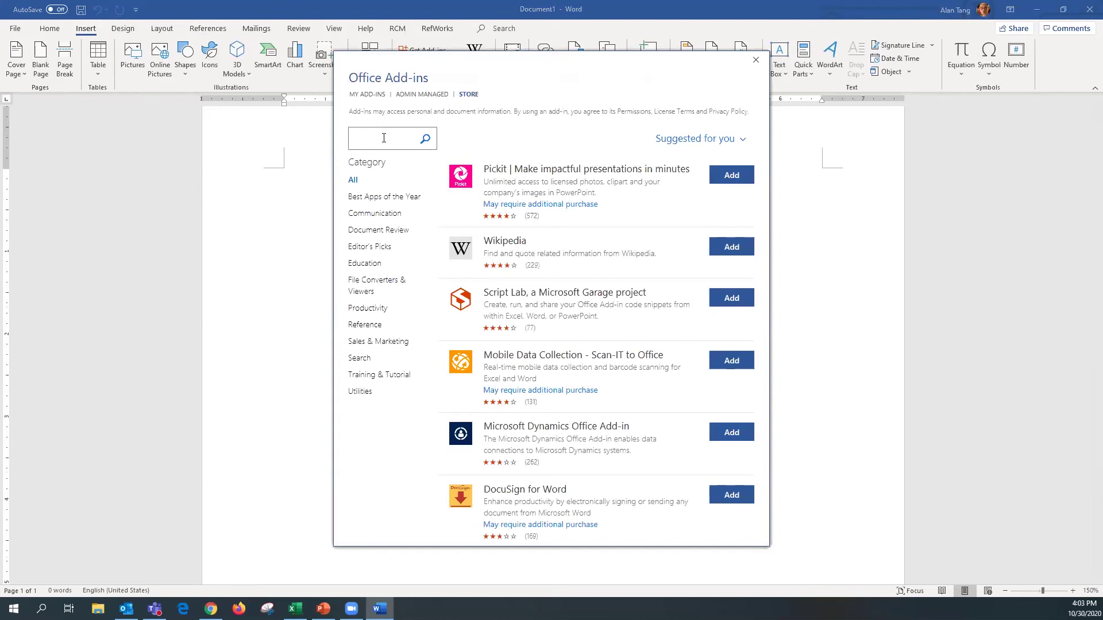
text(refworks)
click(423, 142)
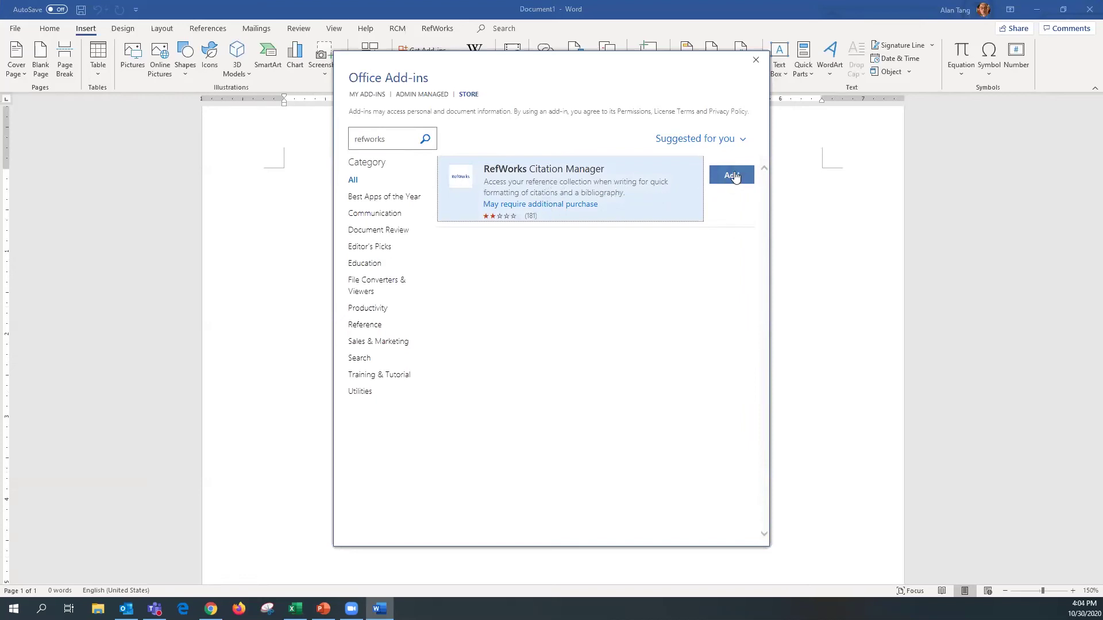
click(760, 69)
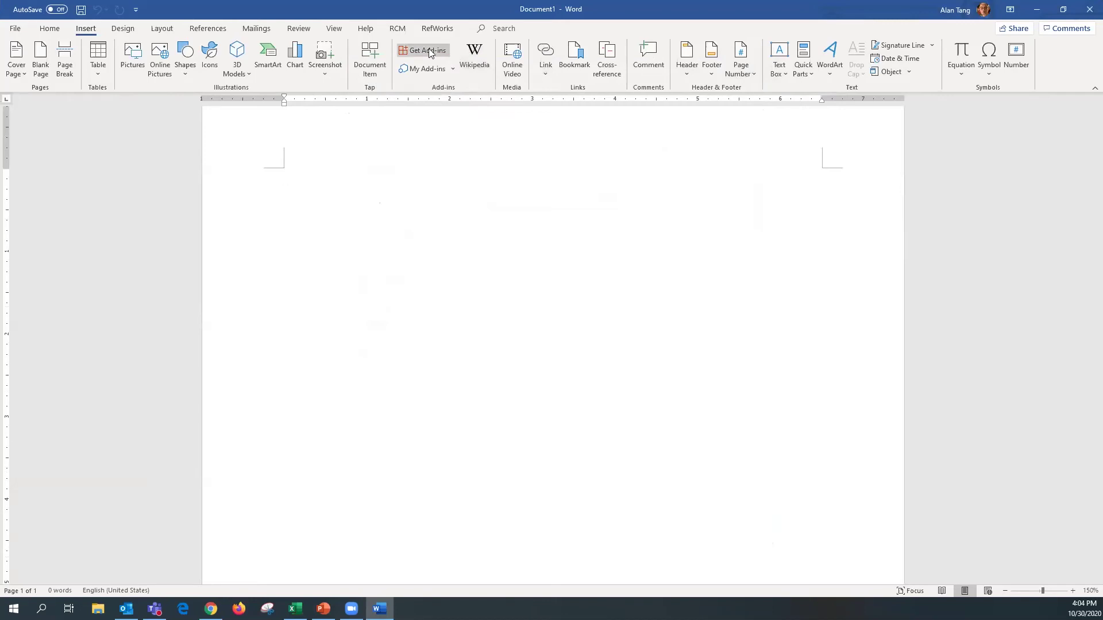
Open the RefWorks Citation Manager sidebar, dismiss its important message and list the references in the Mental Health folder.
click(398, 29)
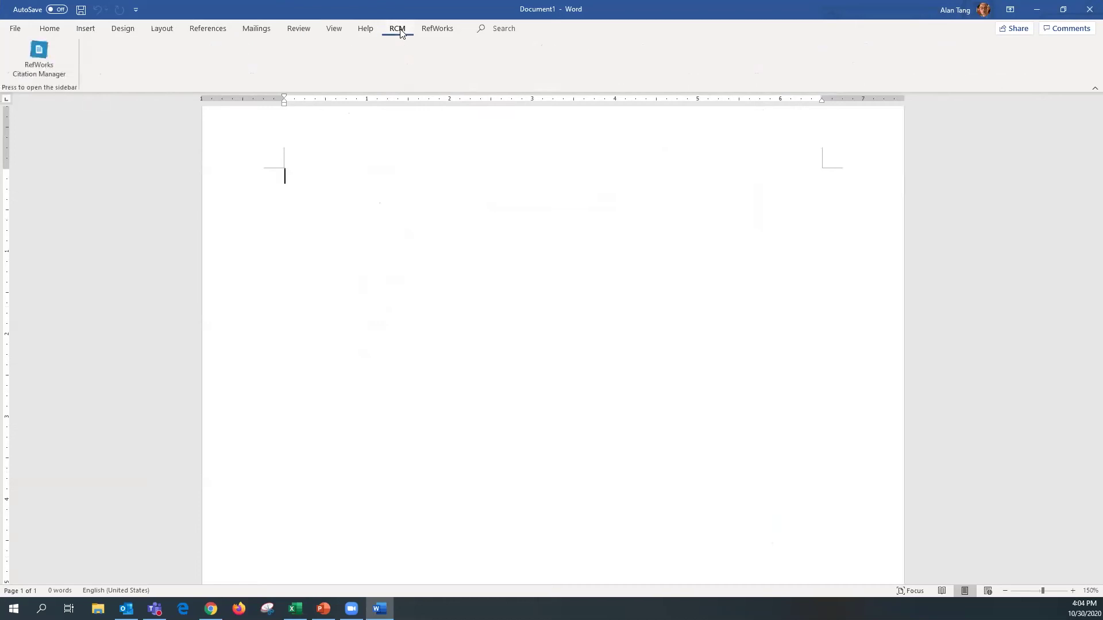
click(46, 59)
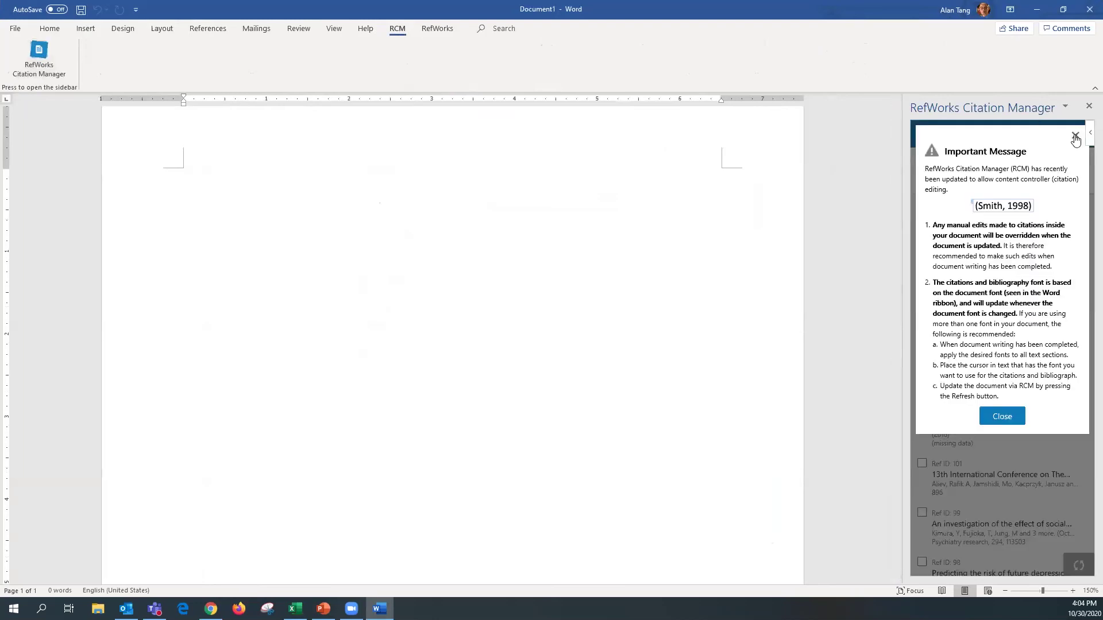
click(998, 418)
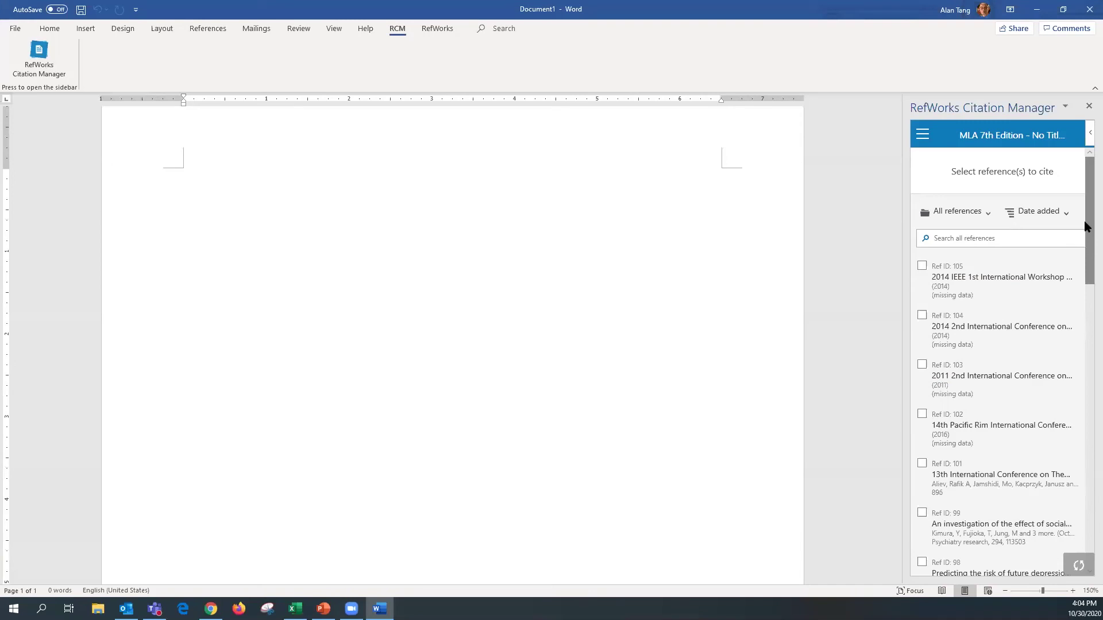
scroll(1086, 227, down, 1)
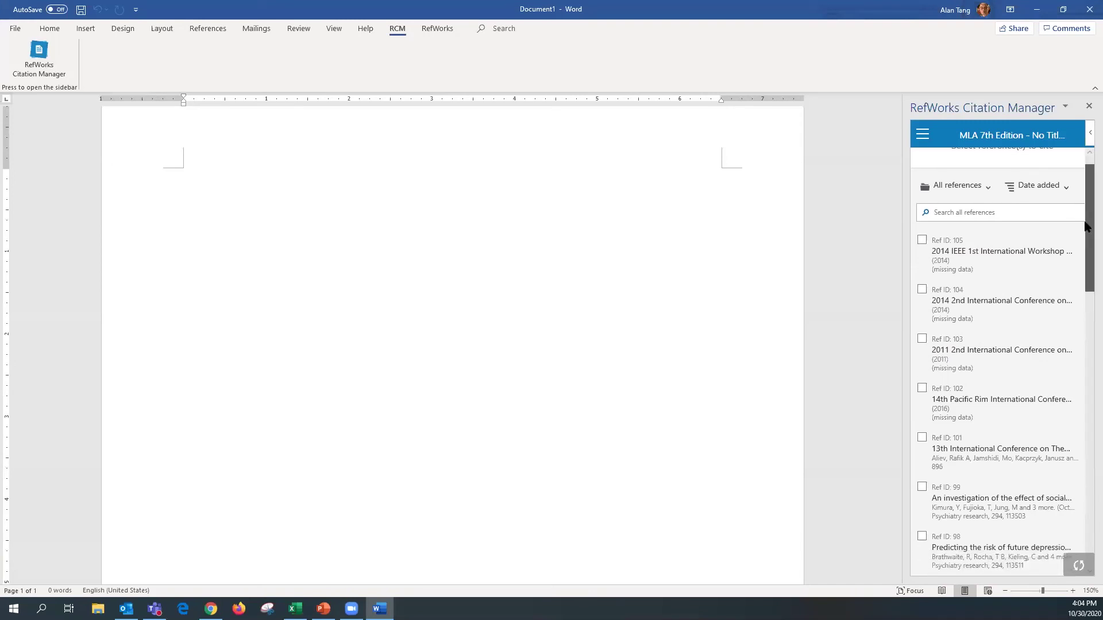
scroll(1086, 226, up, 1)
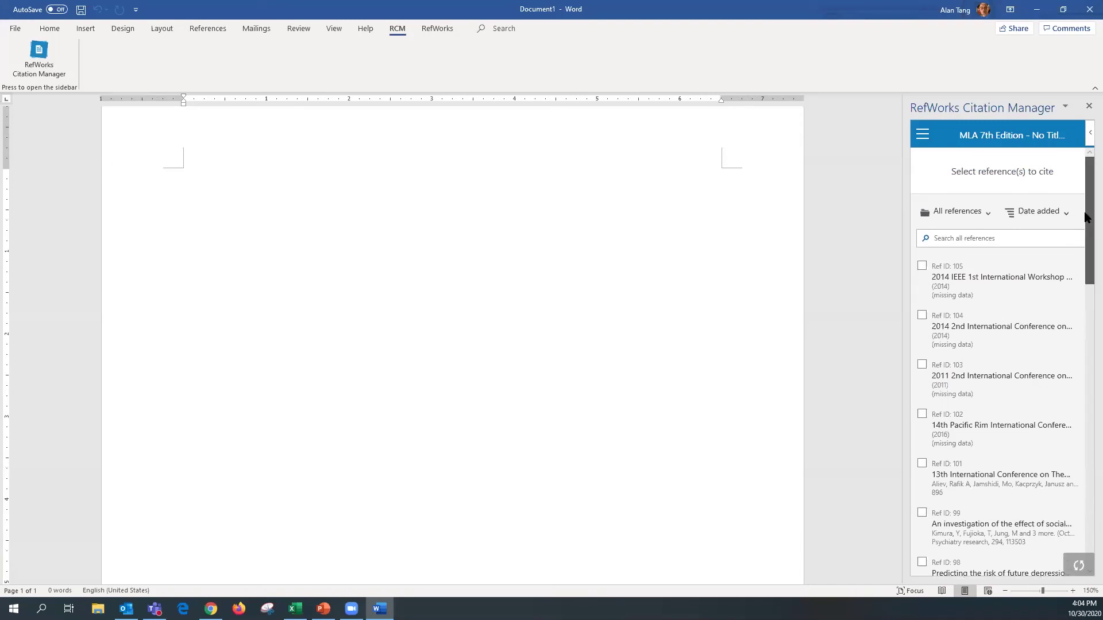
click(987, 216)
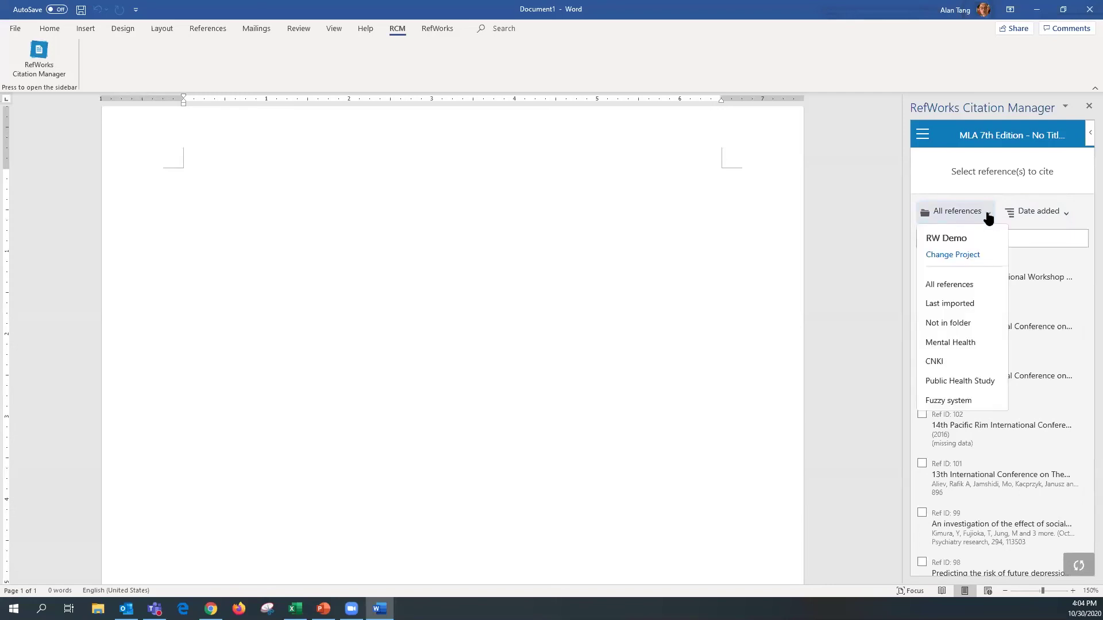
click(973, 347)
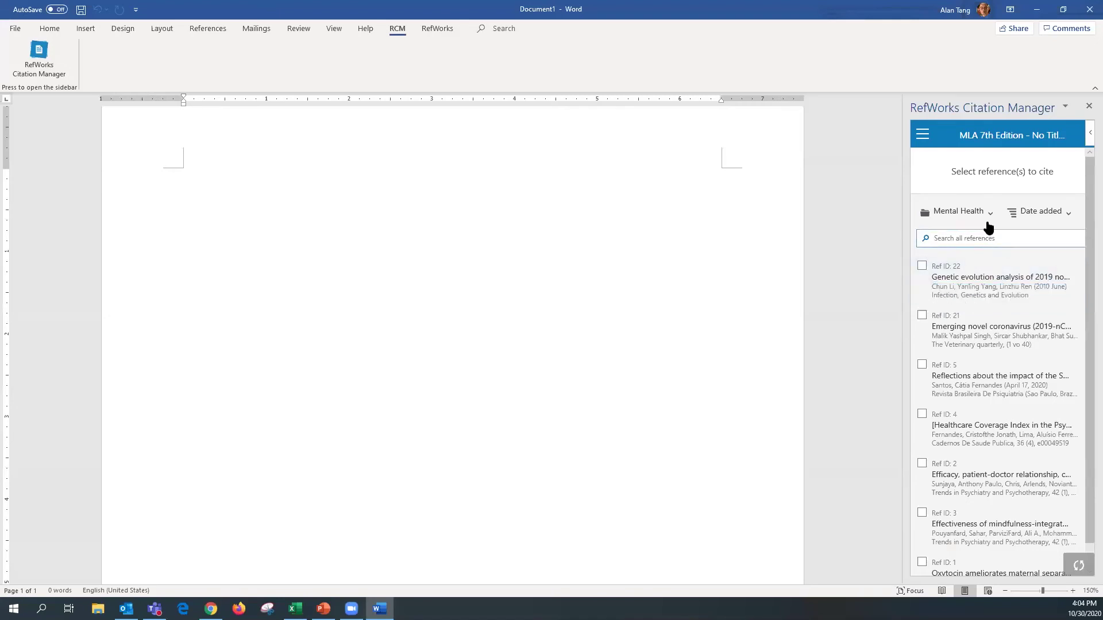
Write "This is a demo for MUST" at the start of the document and cite the "Emerging novel coronavirus (2019-nC..." reference after it.
mouse_move(988, 357)
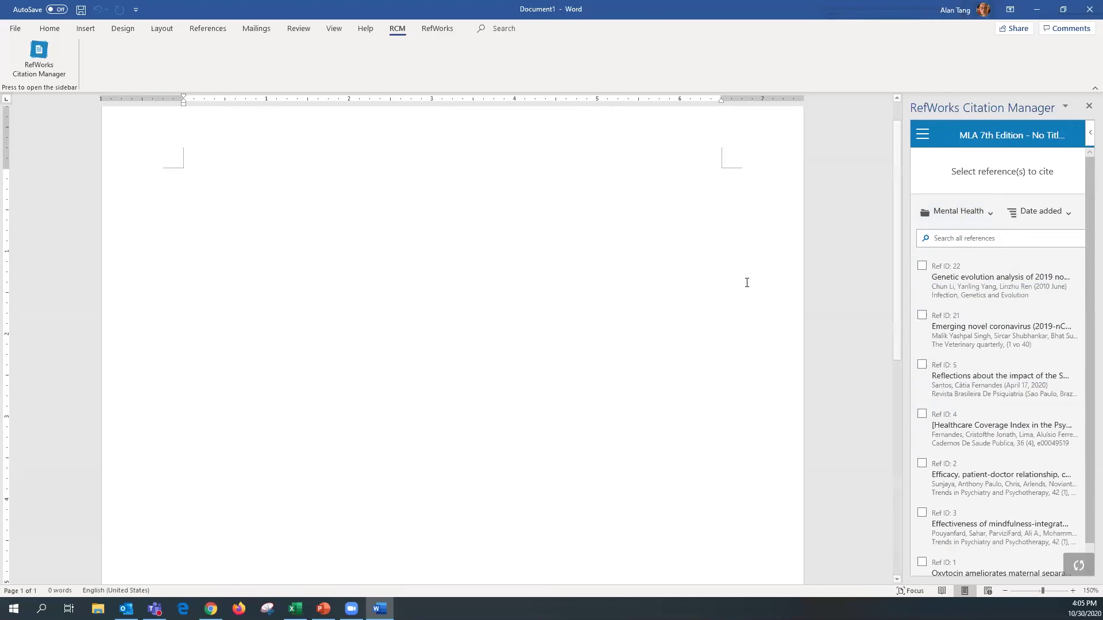
click(185, 173)
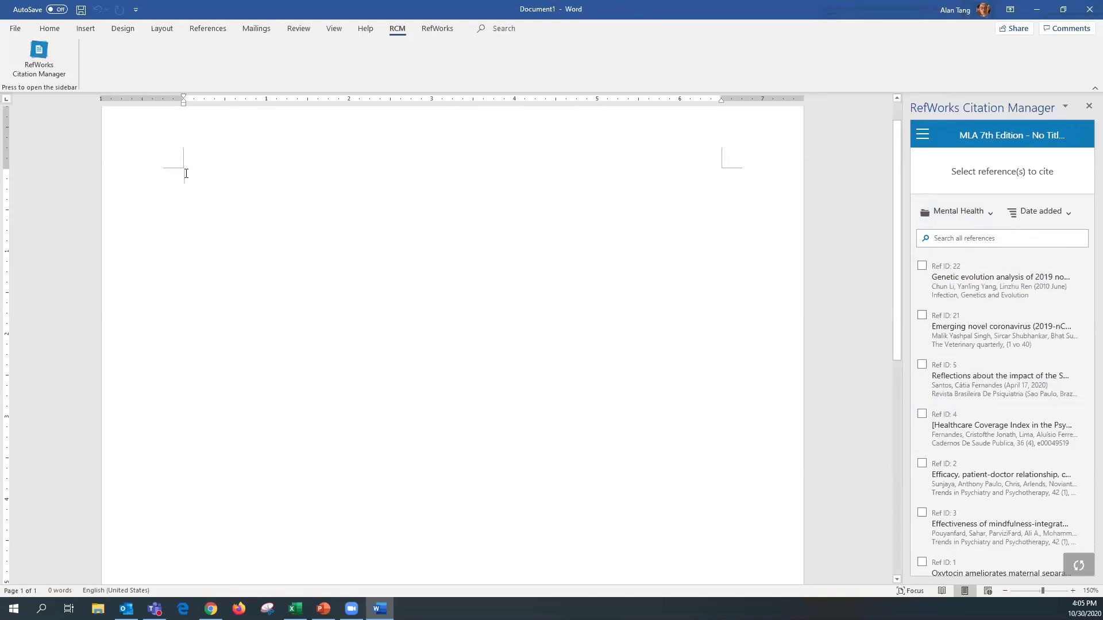
text(This i)
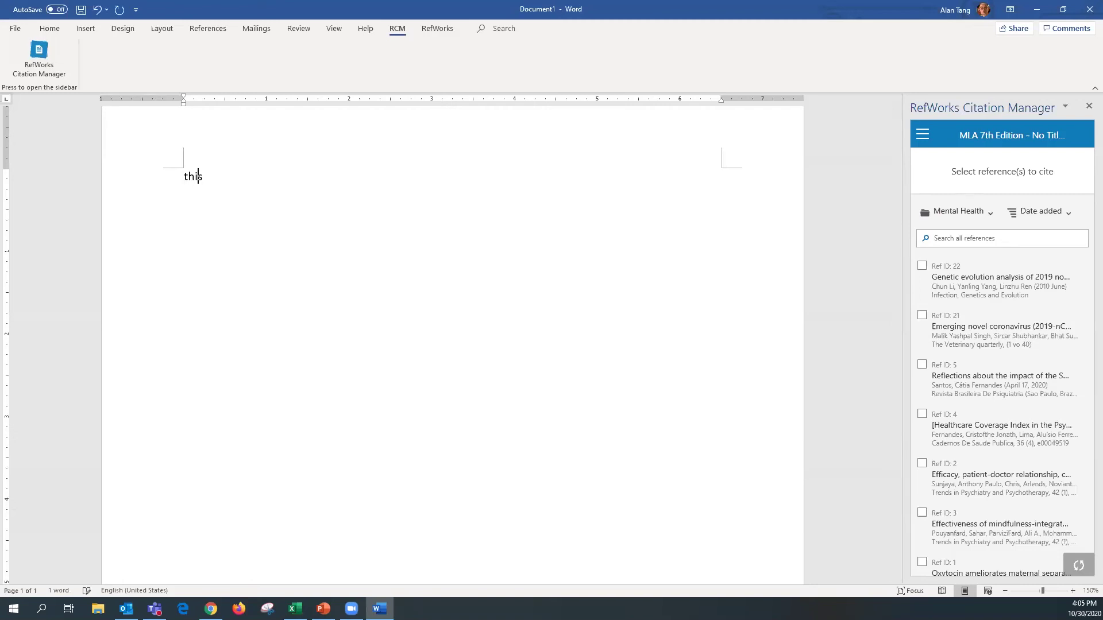
text(s a demo for MUST)
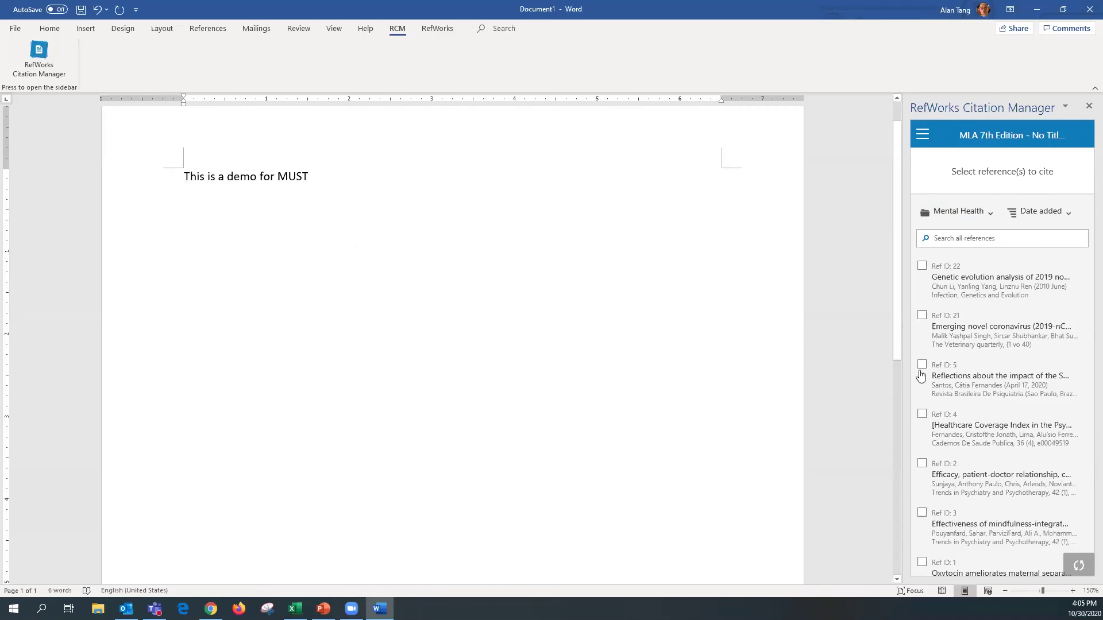
mouse_move(958, 350)
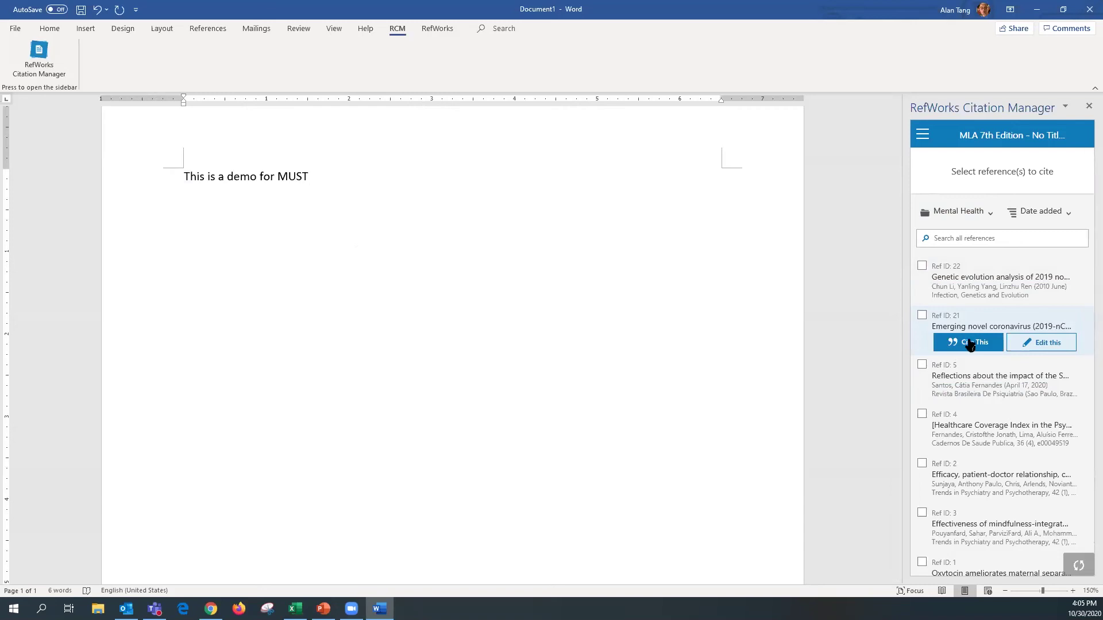
click(969, 343)
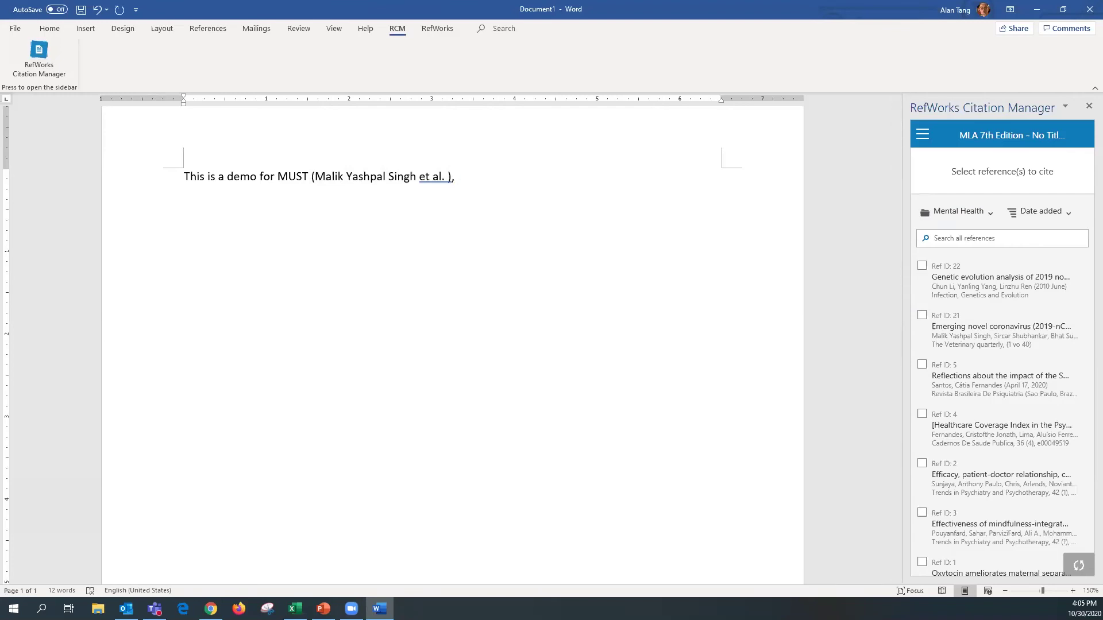
Continue with "this is the second sentence", cite the "Efficacy, patient-doctor relationship" reference after it and add two line breaks.
text(this is the second sentence)
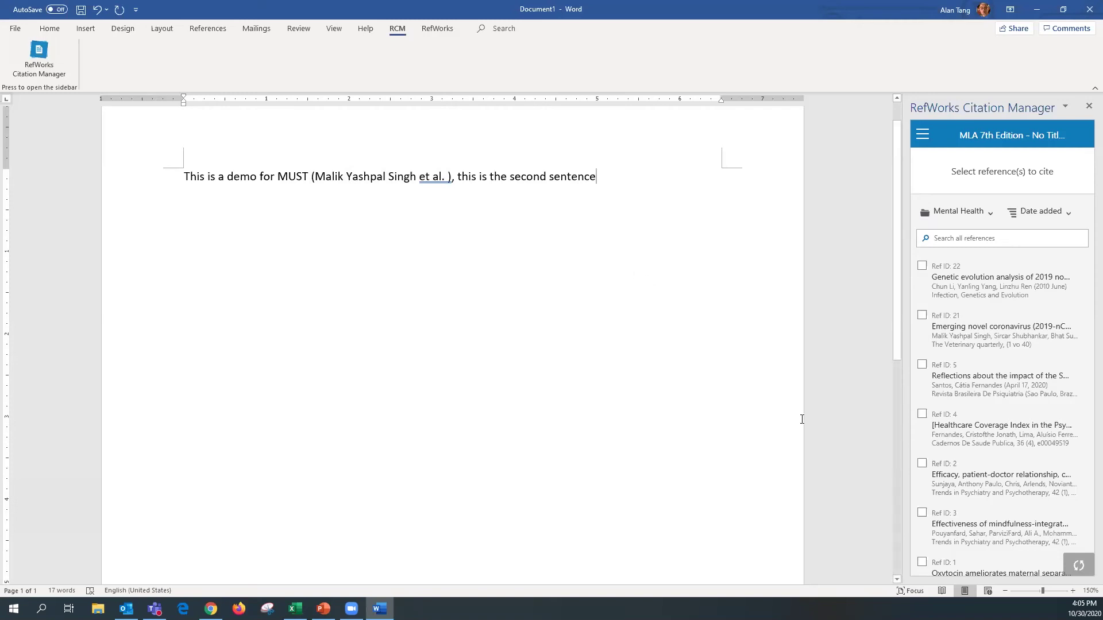
mouse_move(915, 480)
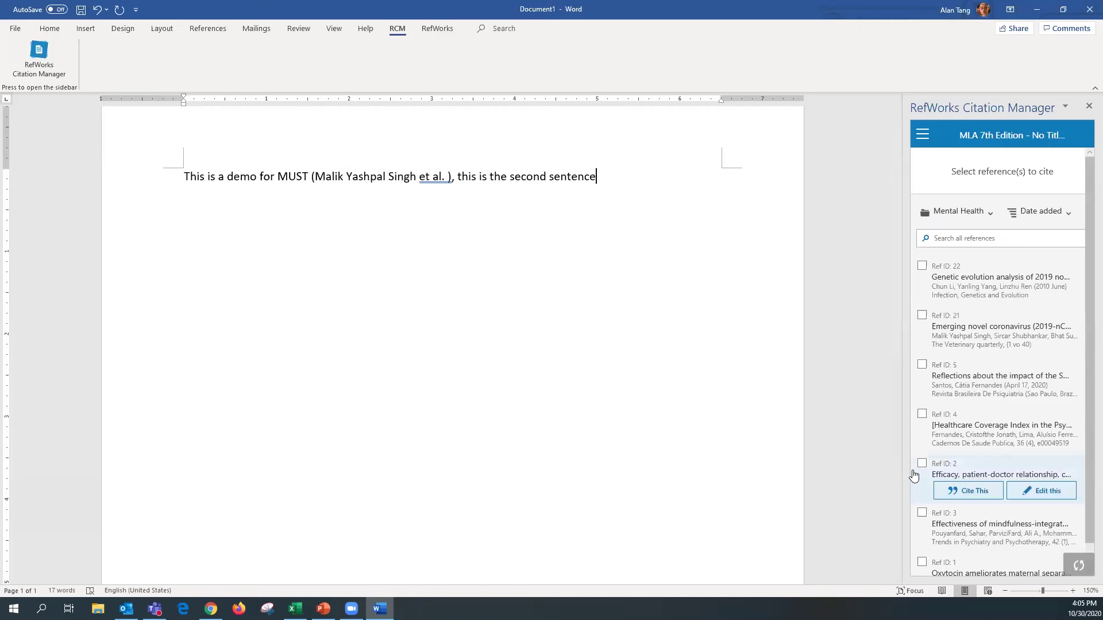
click(971, 495)
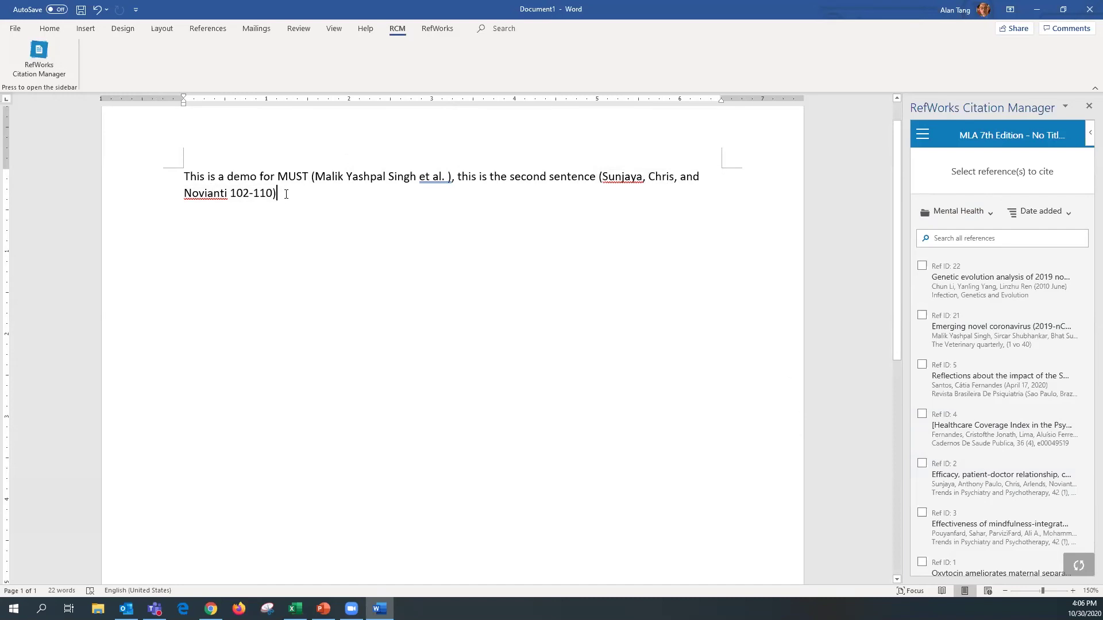
key(Return)
key(Return)
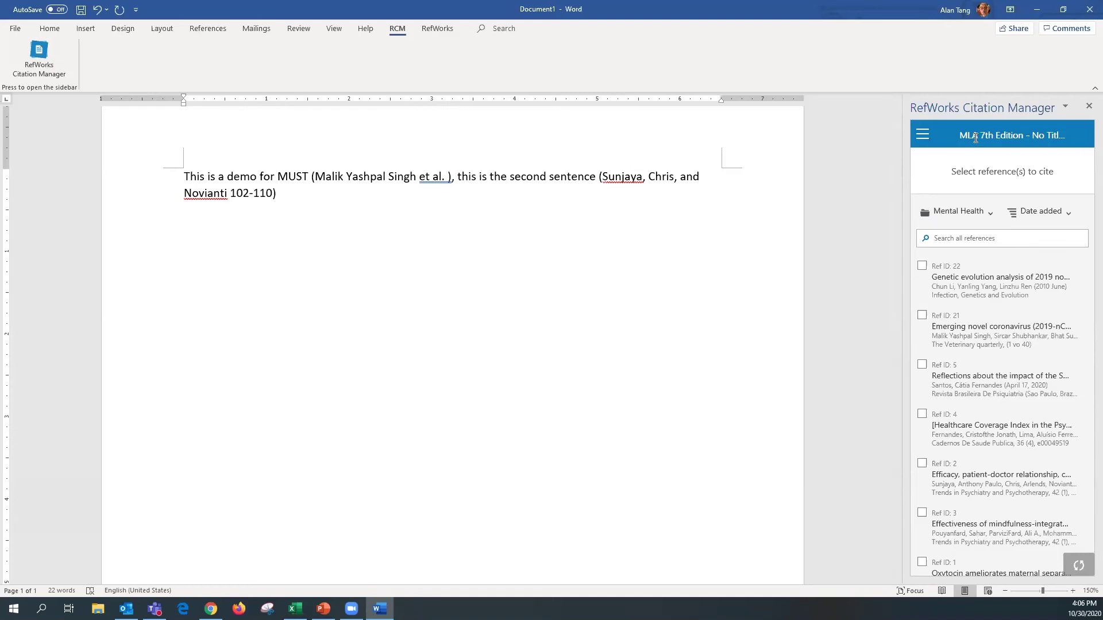
Search the citation styles for APA and update the document to APA 6th - No Title Casing Applied - American Psychological Association, 6th Edition.
click(924, 135)
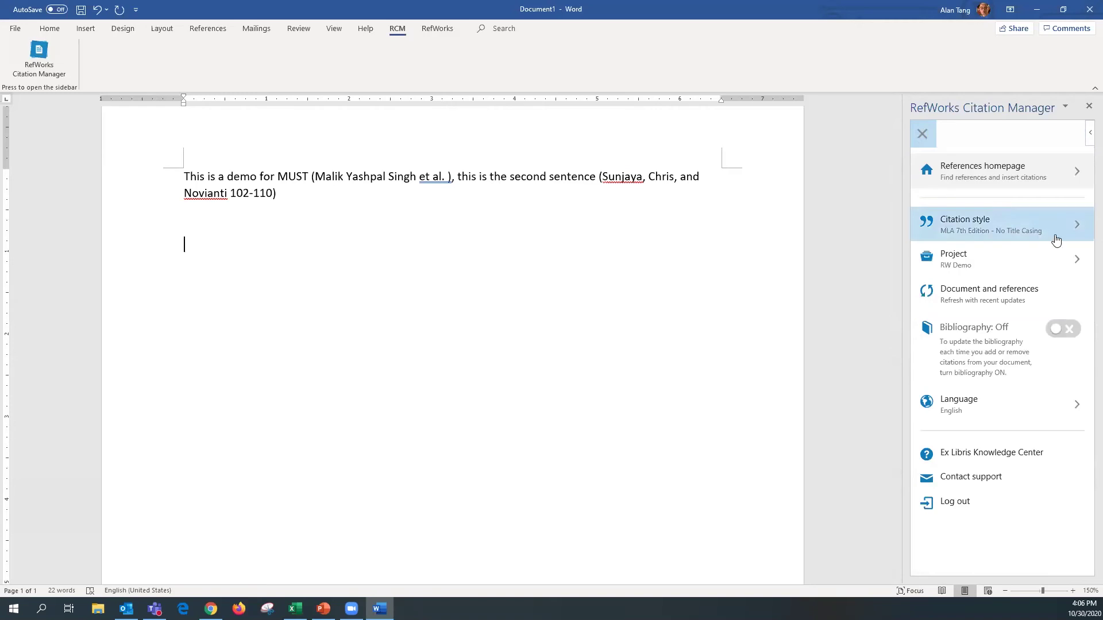
click(1085, 230)
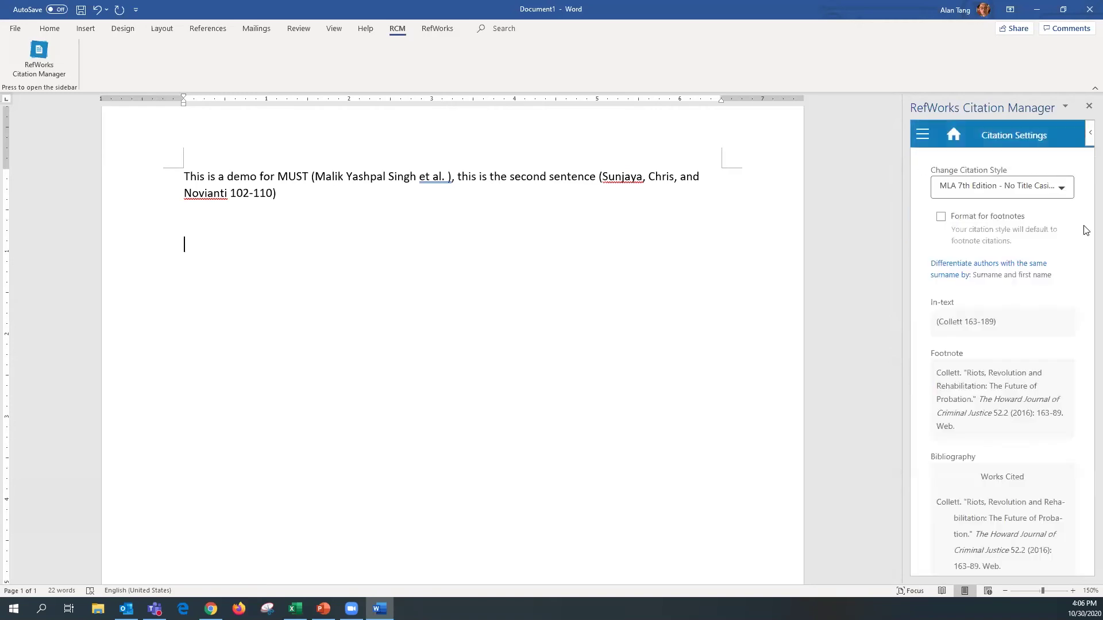
click(980, 192)
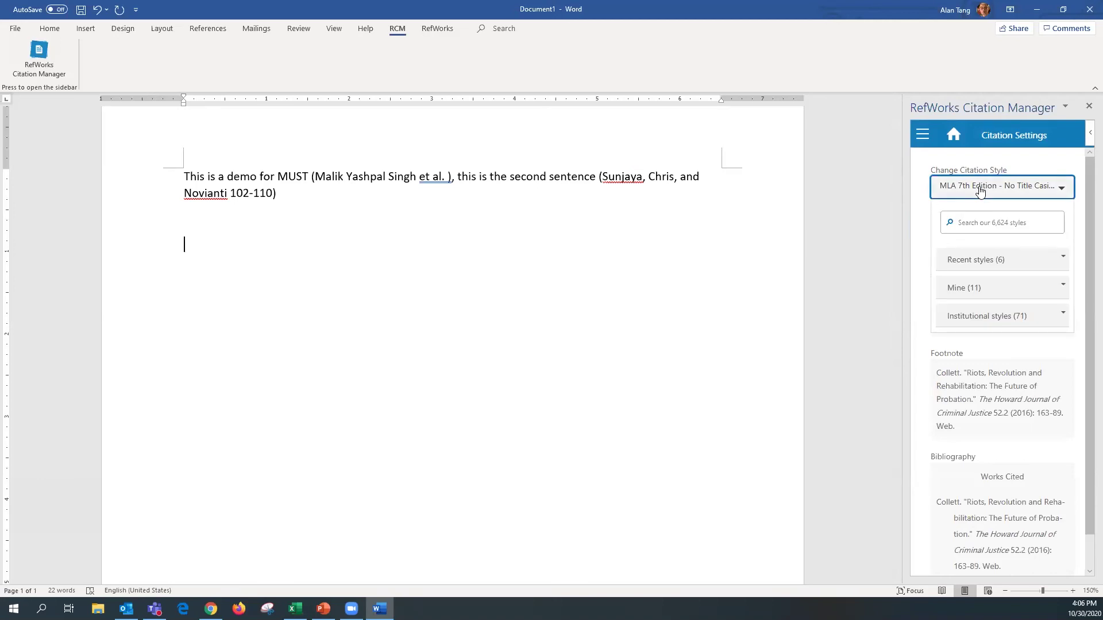
click(965, 227)
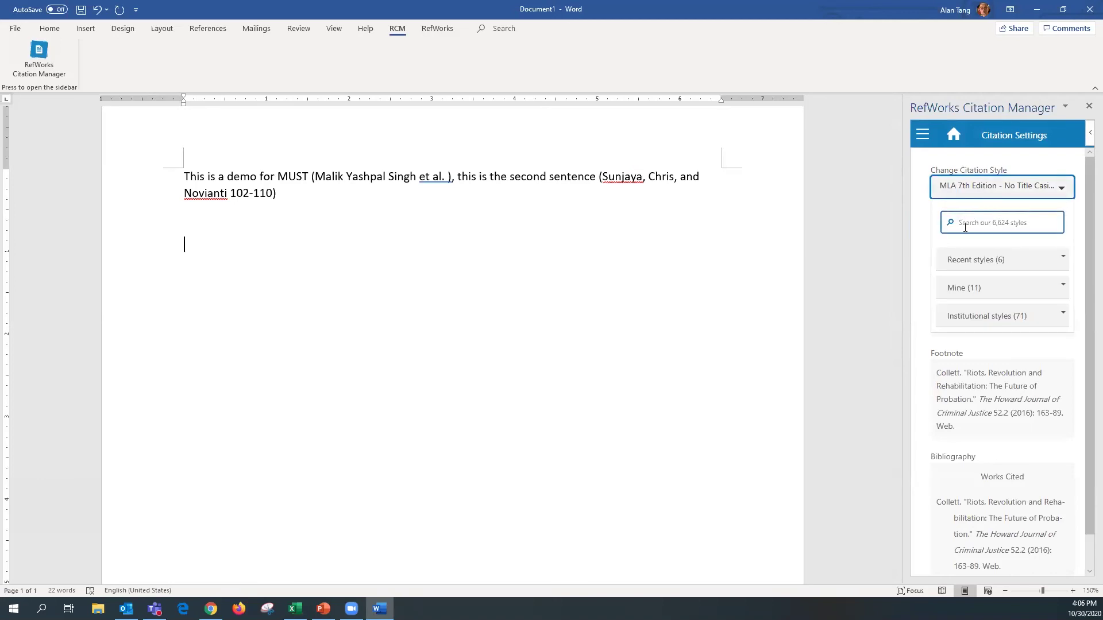
text(APA)
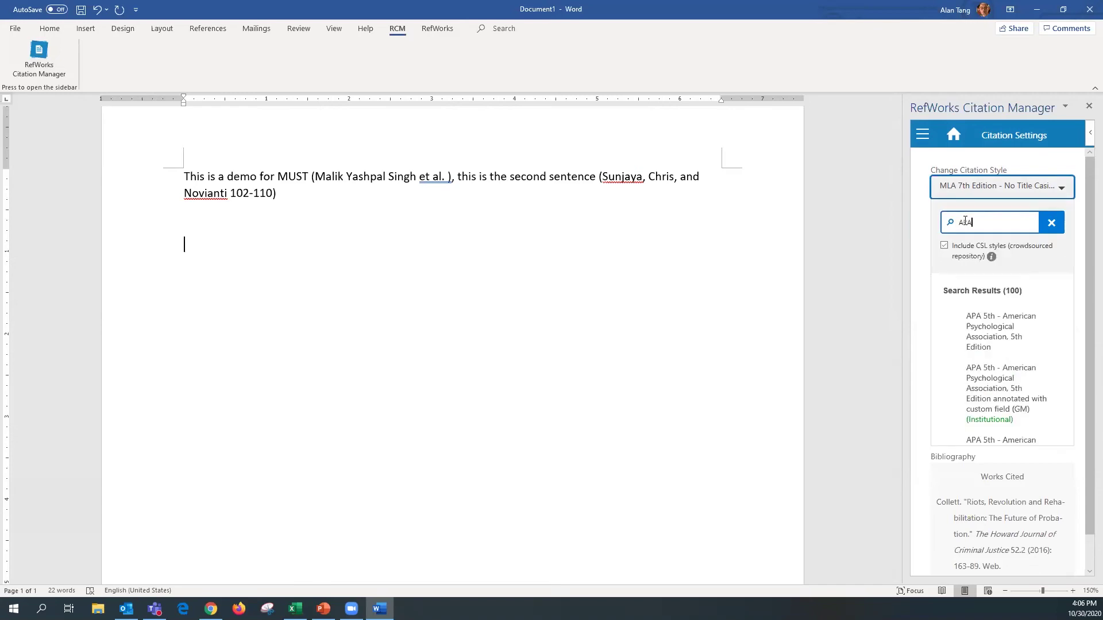
drag(1066, 289, 1067, 337)
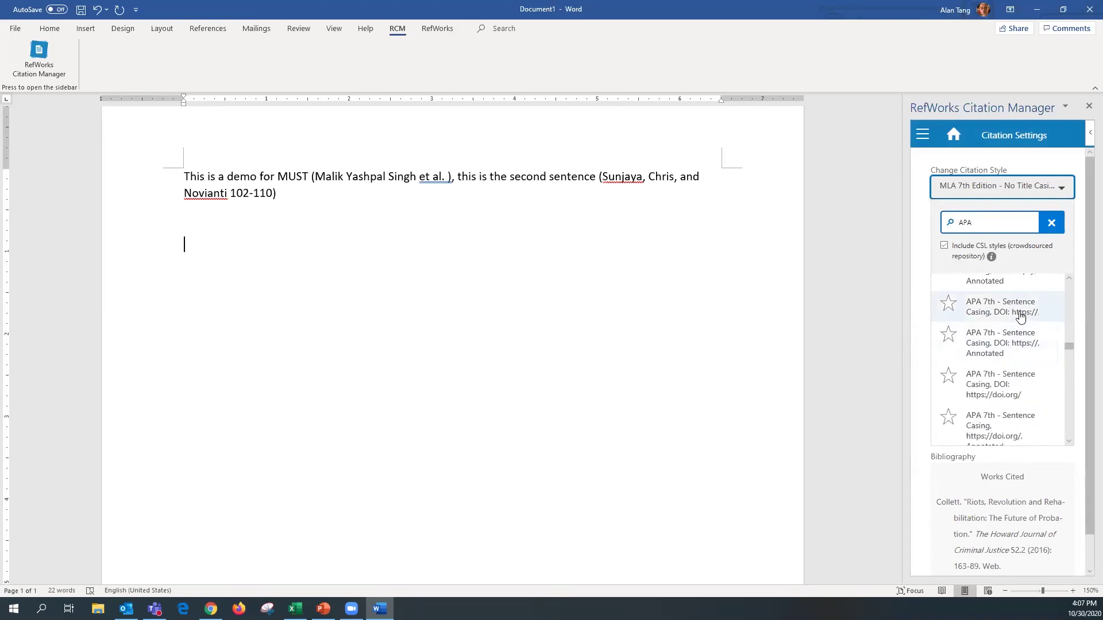
click(1070, 280)
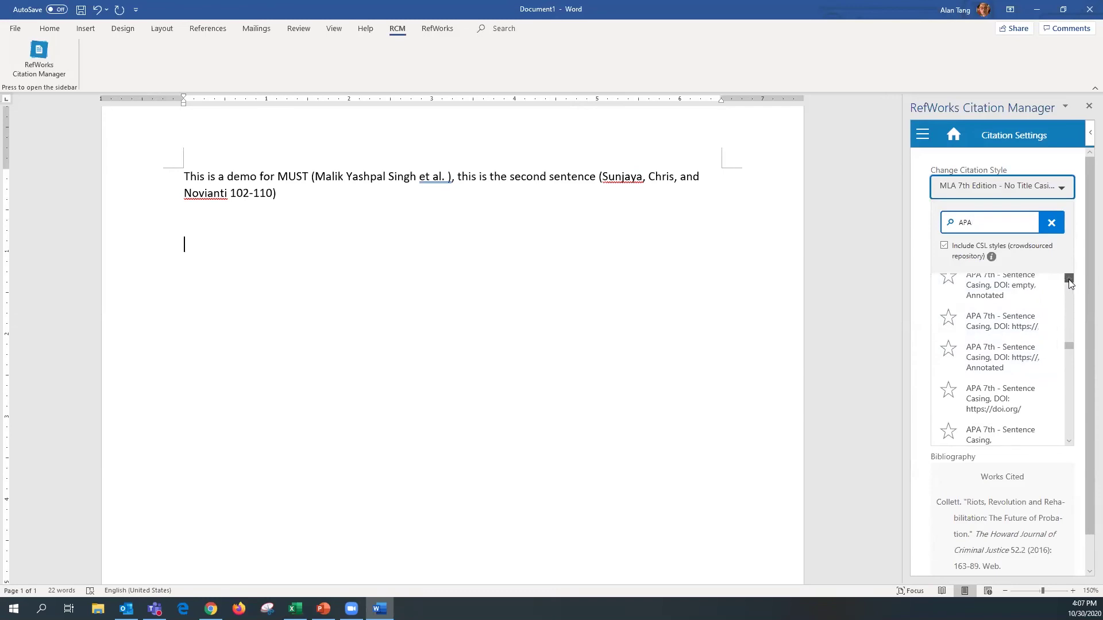
drag(1068, 281, 1068, 280)
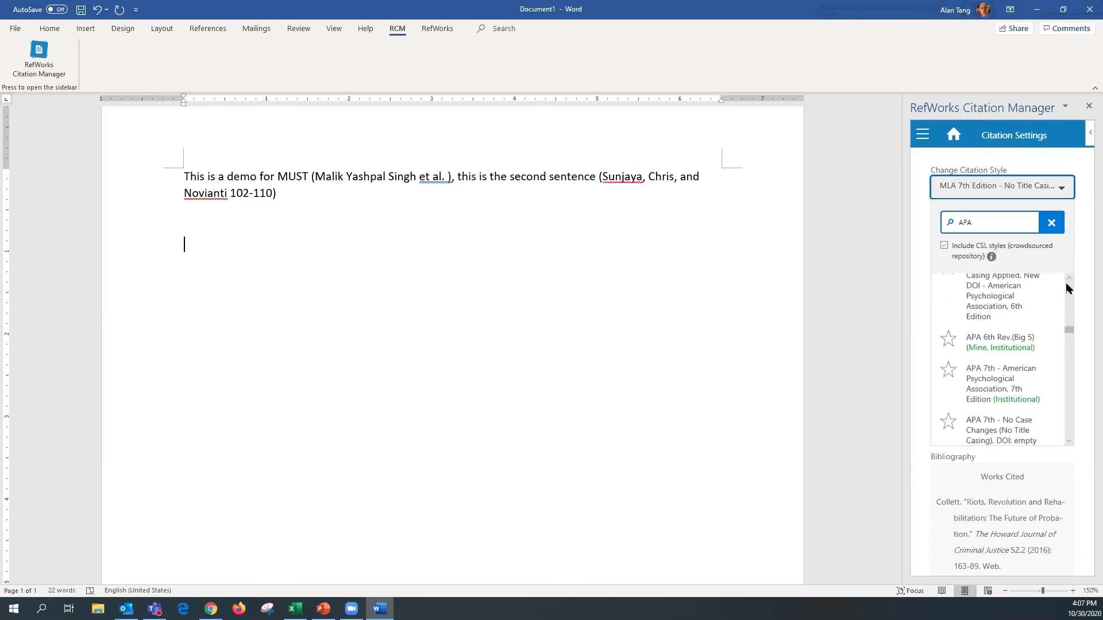
scroll(1069, 299, up, 3)
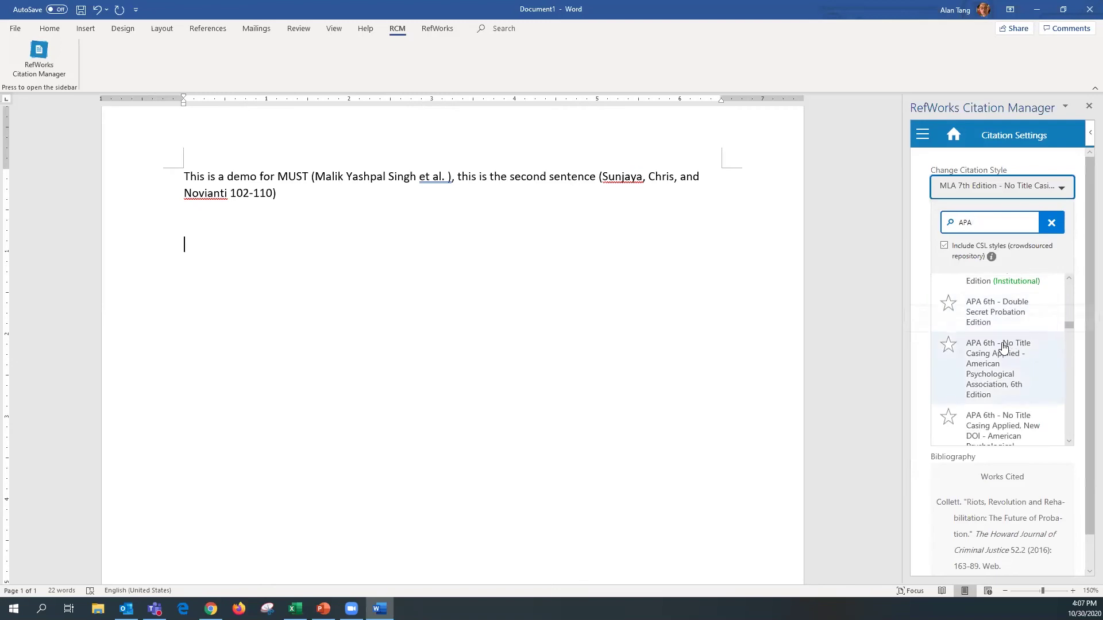
click(991, 362)
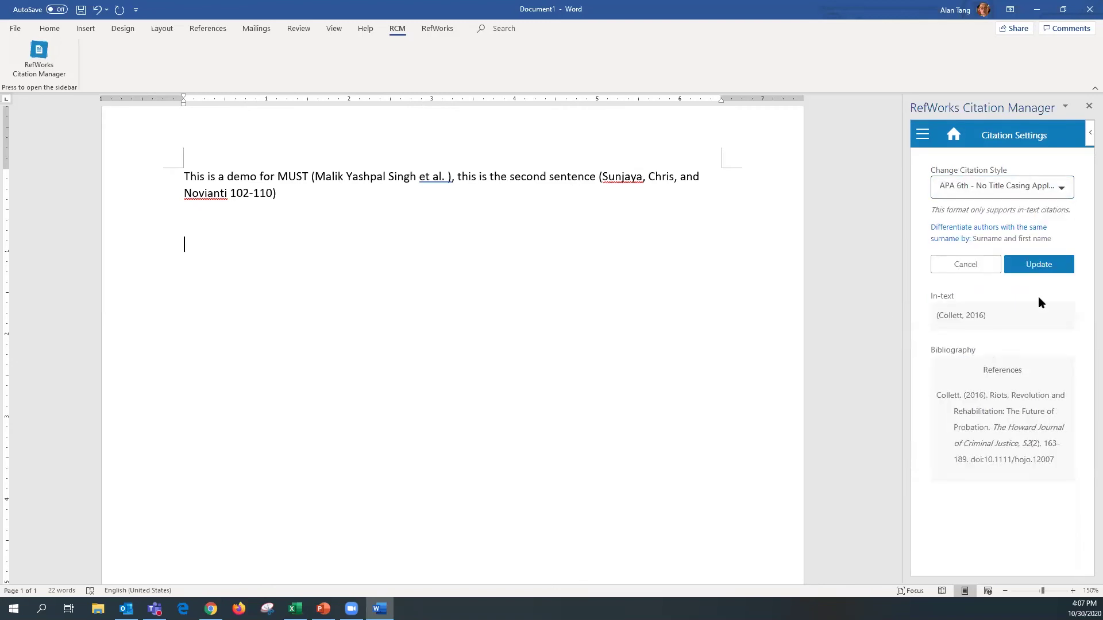
click(1037, 268)
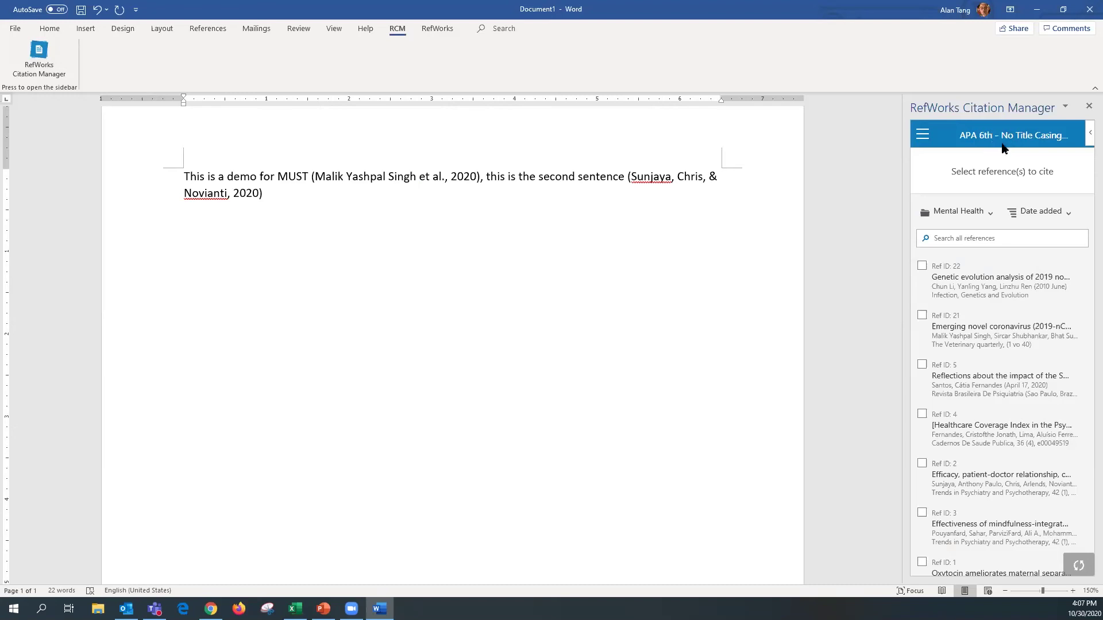
Place the cursor below the cited text and turn on the bibliography for the document in RefWorks Citation Manager.
click(188, 225)
click(922, 136)
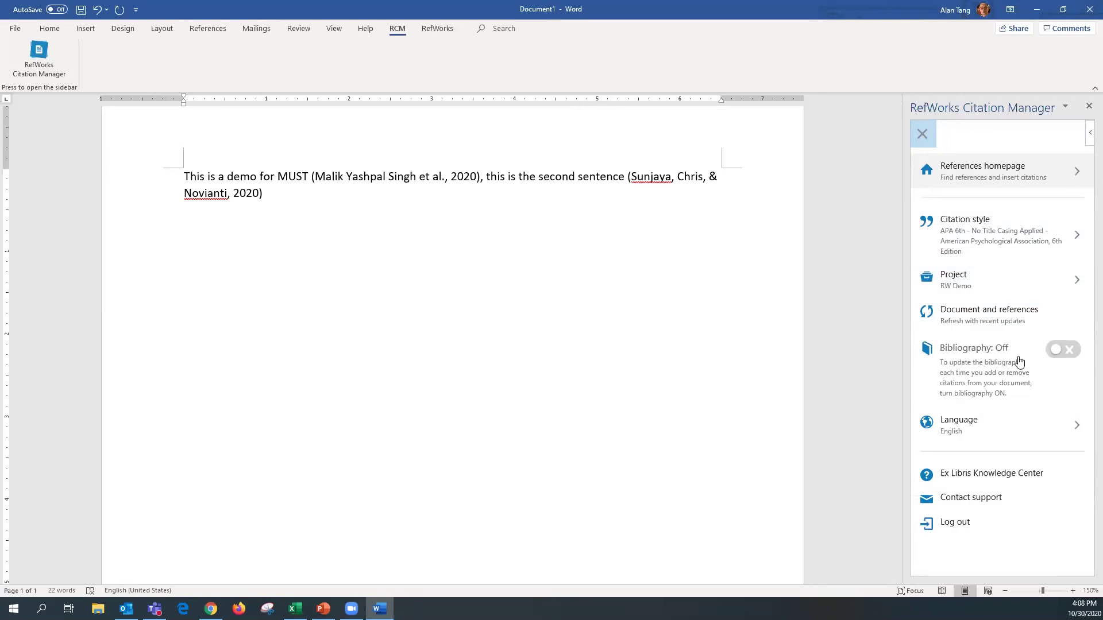
click(1054, 354)
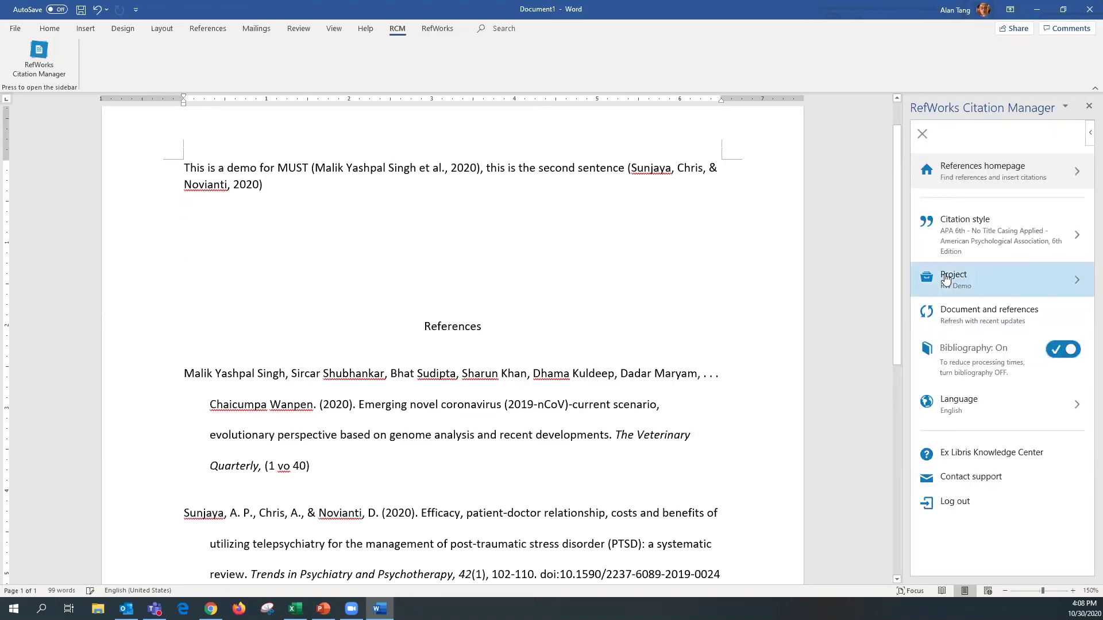
Review the References list and the in-text citations in the Word document.
scroll(897, 315, down, 1)
scroll(898, 316, down, 2)
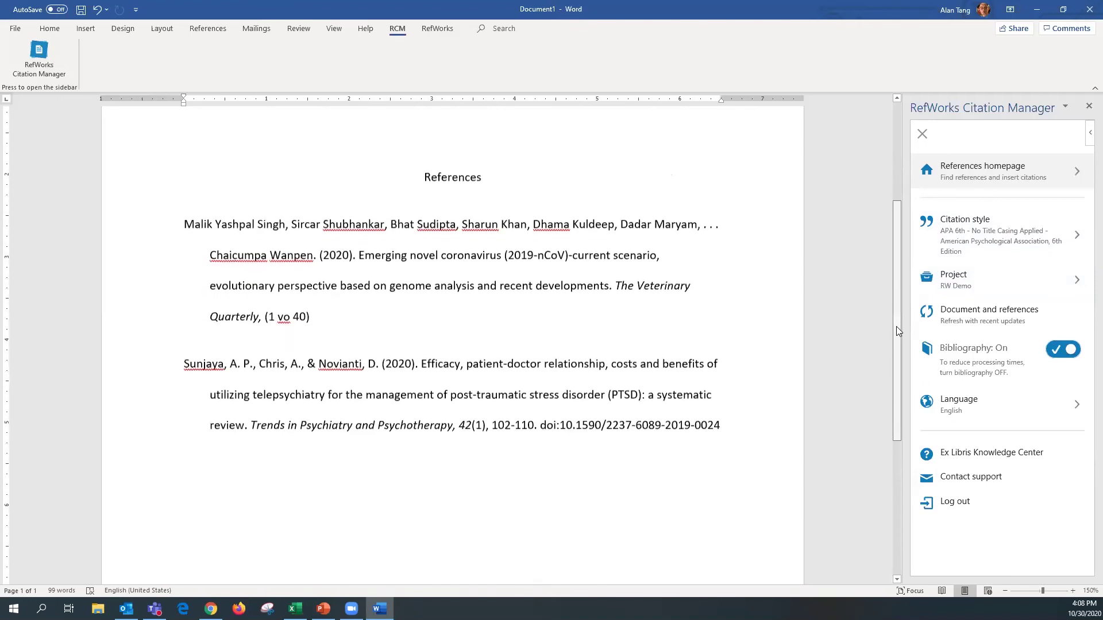
drag(896, 327, 899, 283)
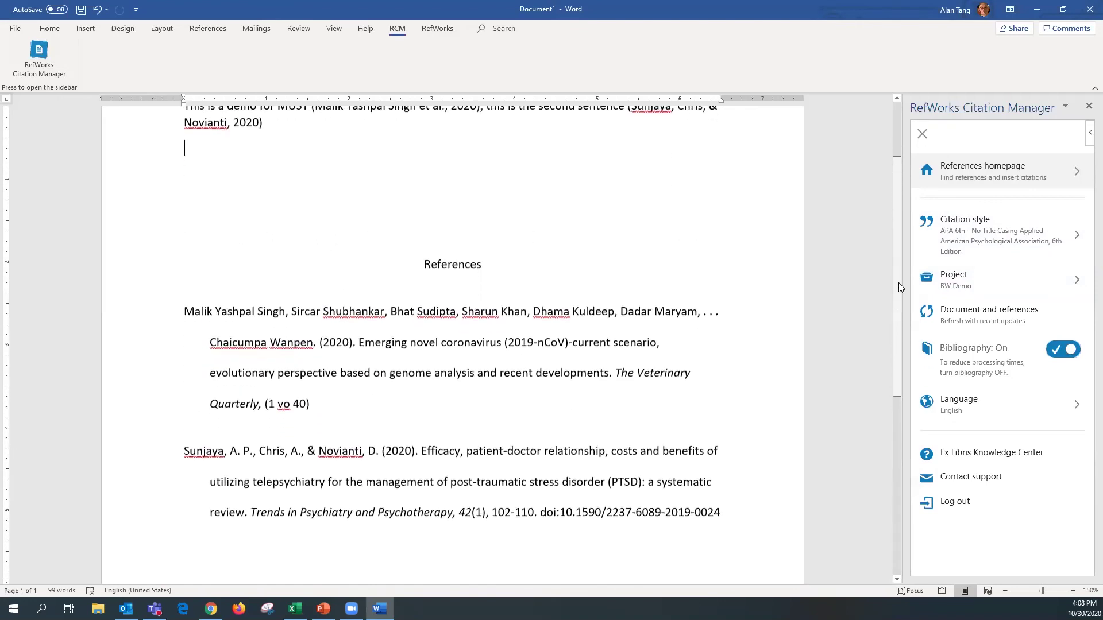
click(495, 264)
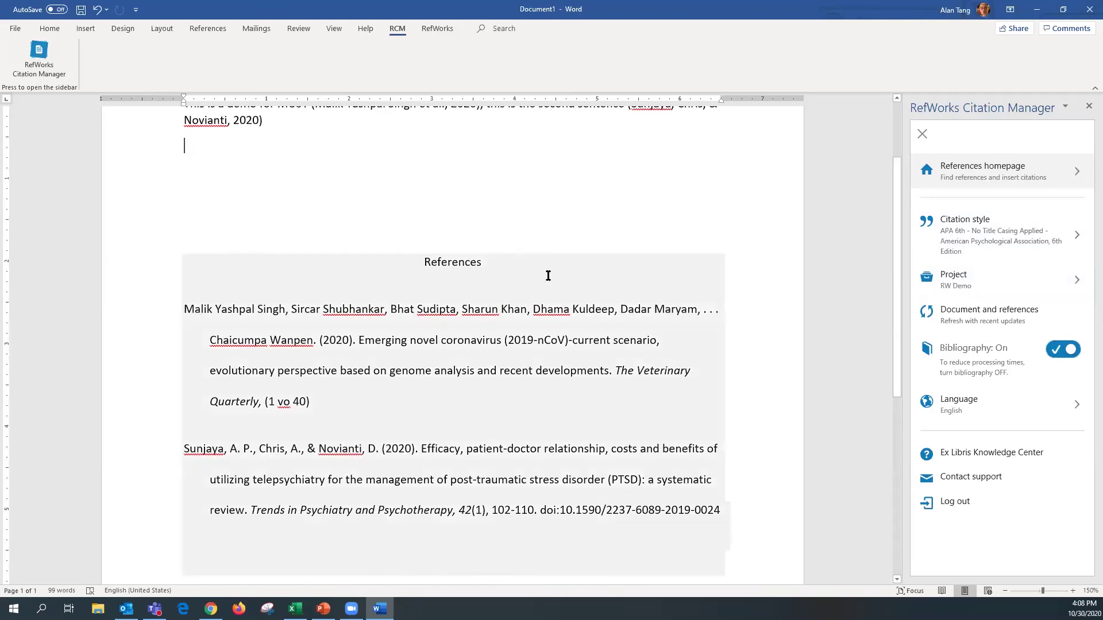
drag(898, 316, 898, 270)
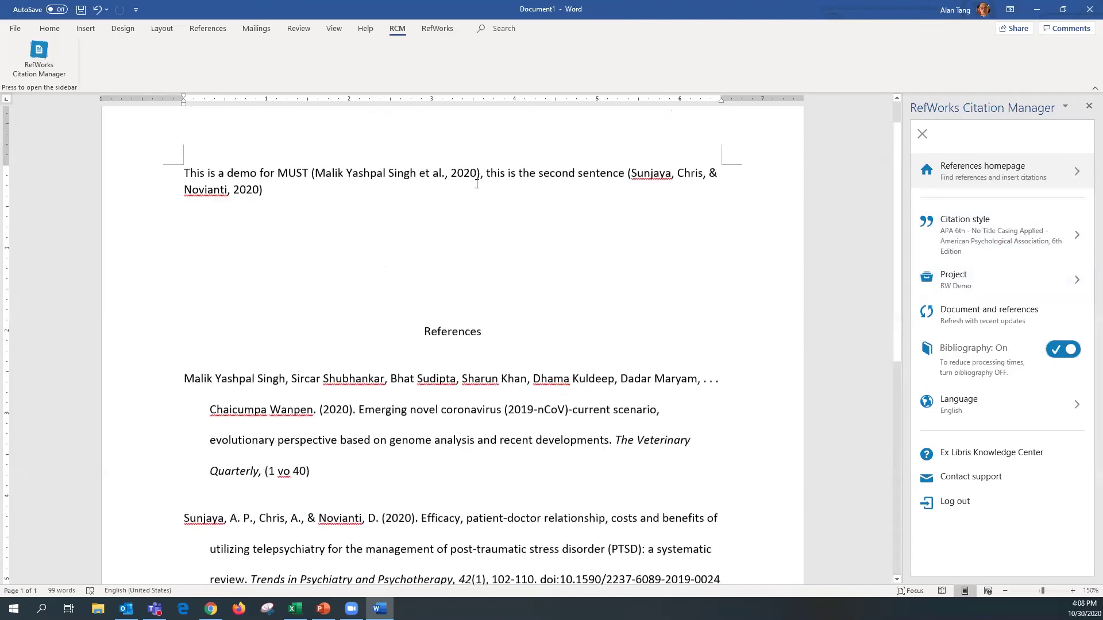
click(16, 28)
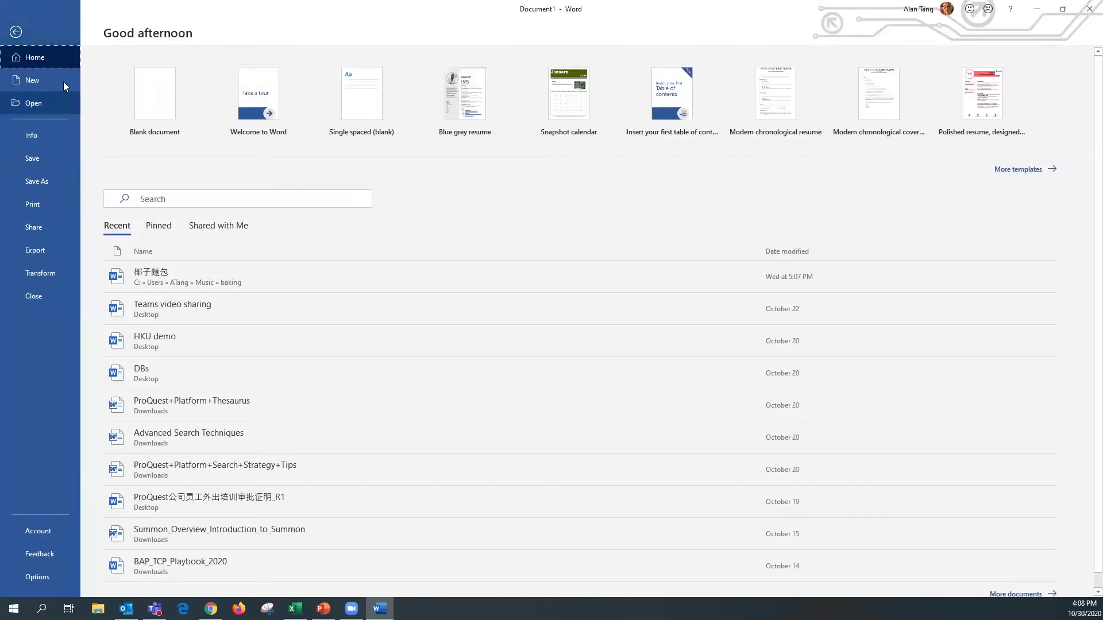
click(17, 33)
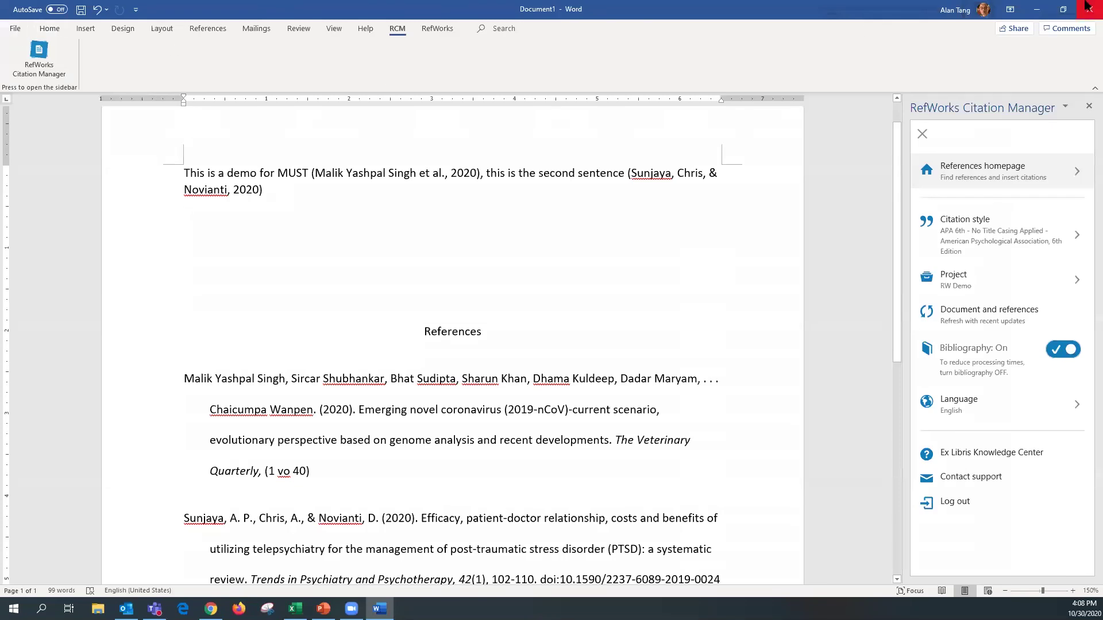
Switch from Word to Google Docs in the browser, load docs.google.com and create a blank document.
click(1037, 13)
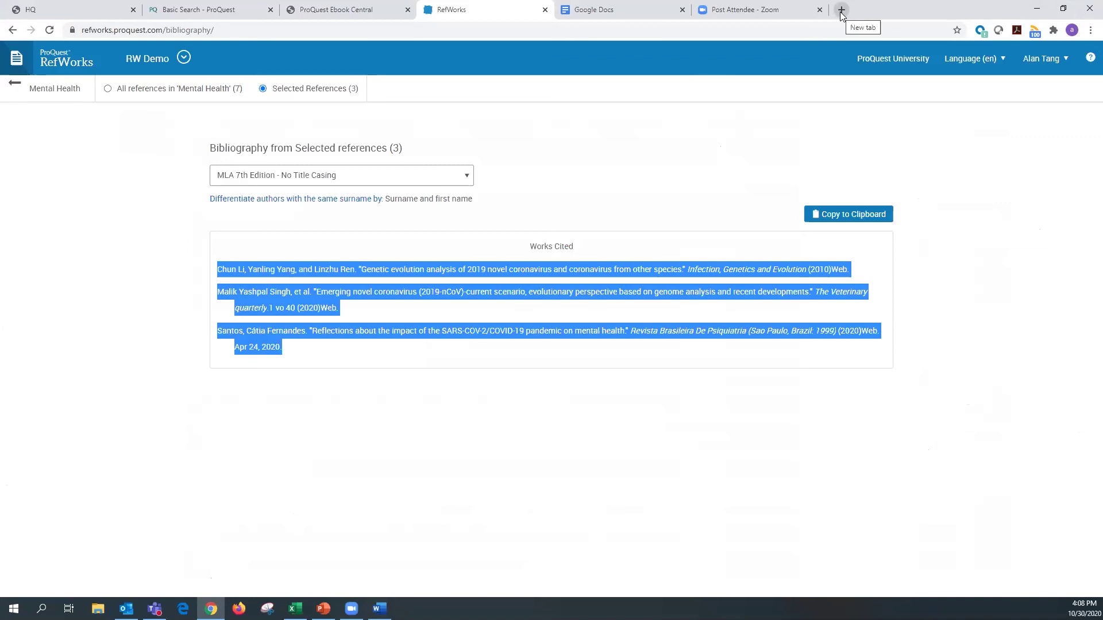
click(660, 17)
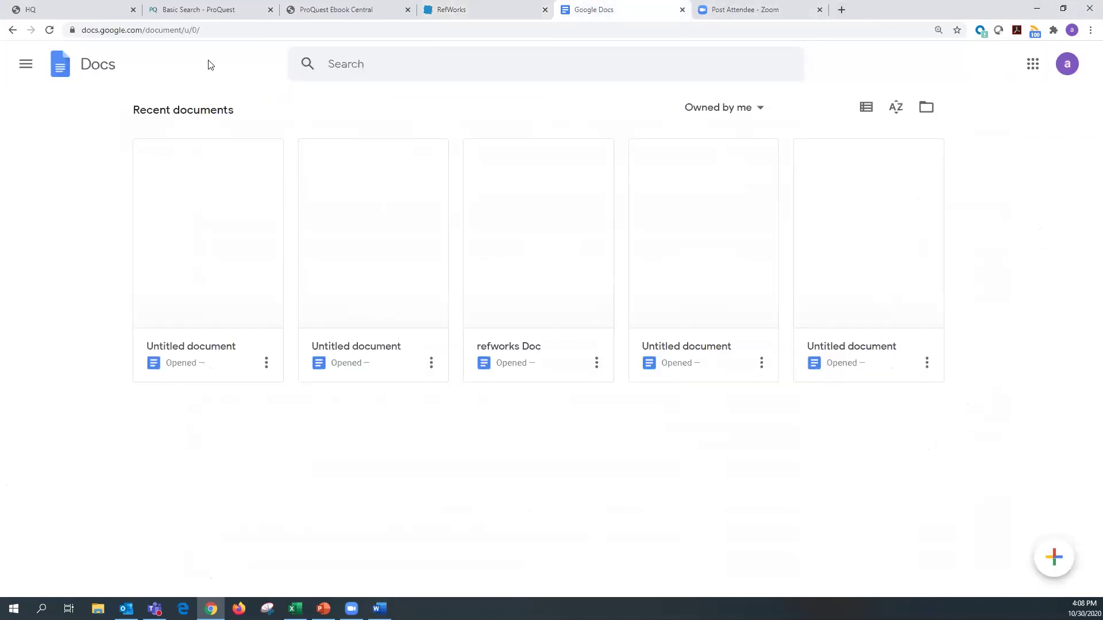
drag(201, 30, 69, 28)
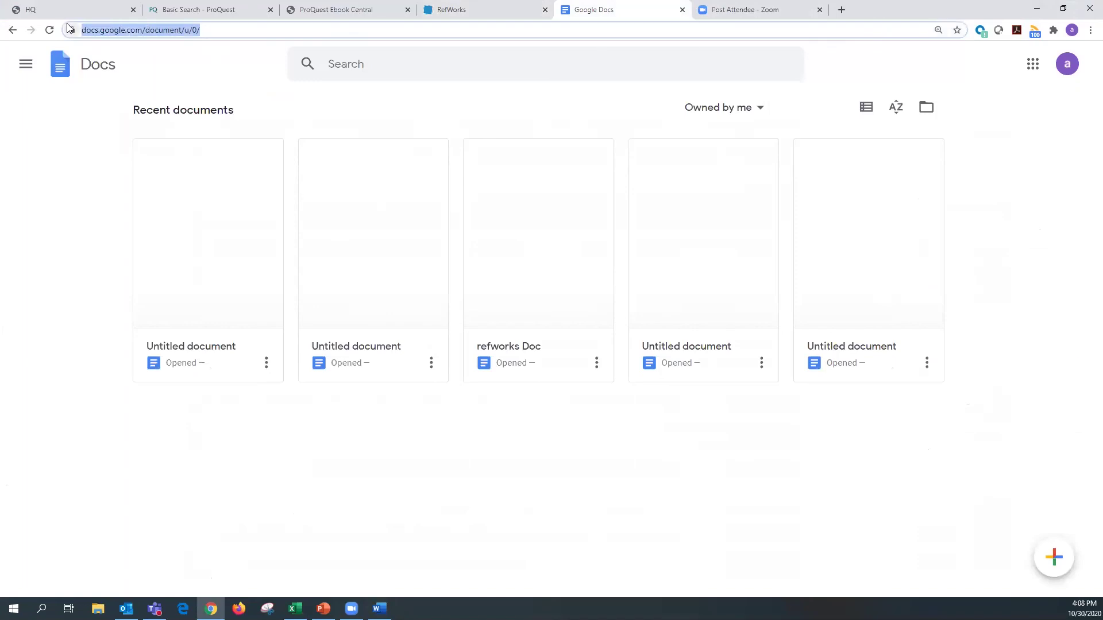
text(docs.g)
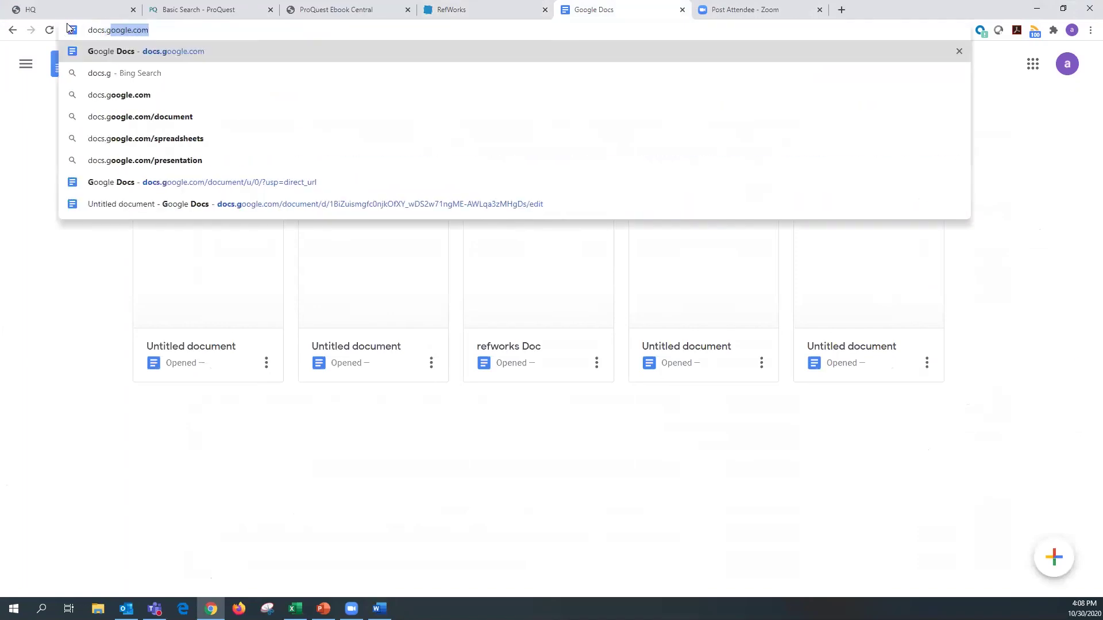
text(oogle.com)
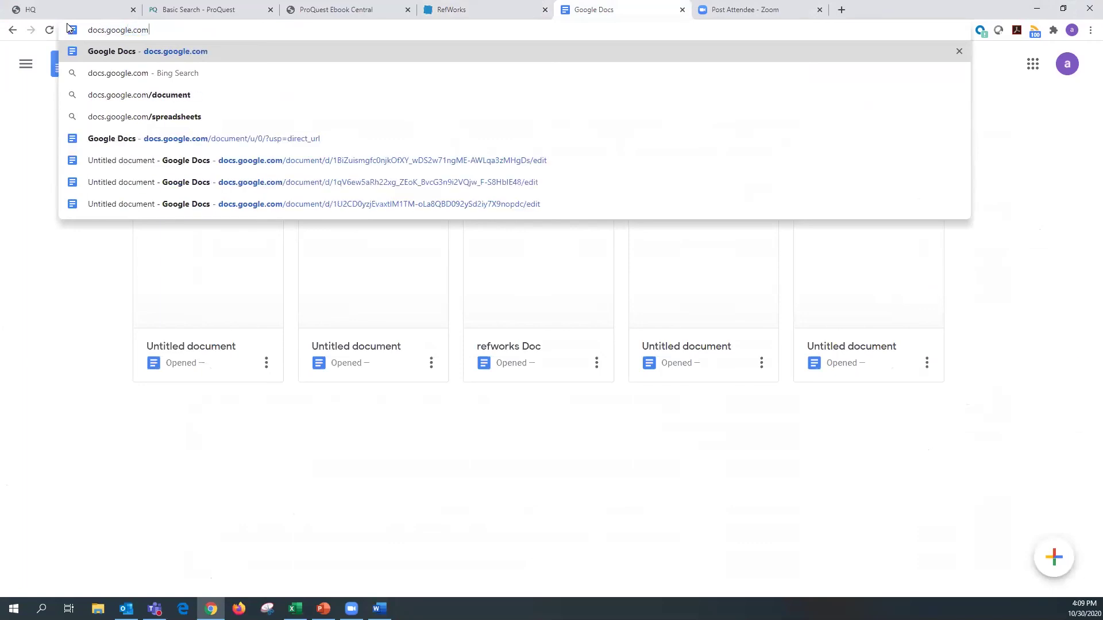
key(Return)
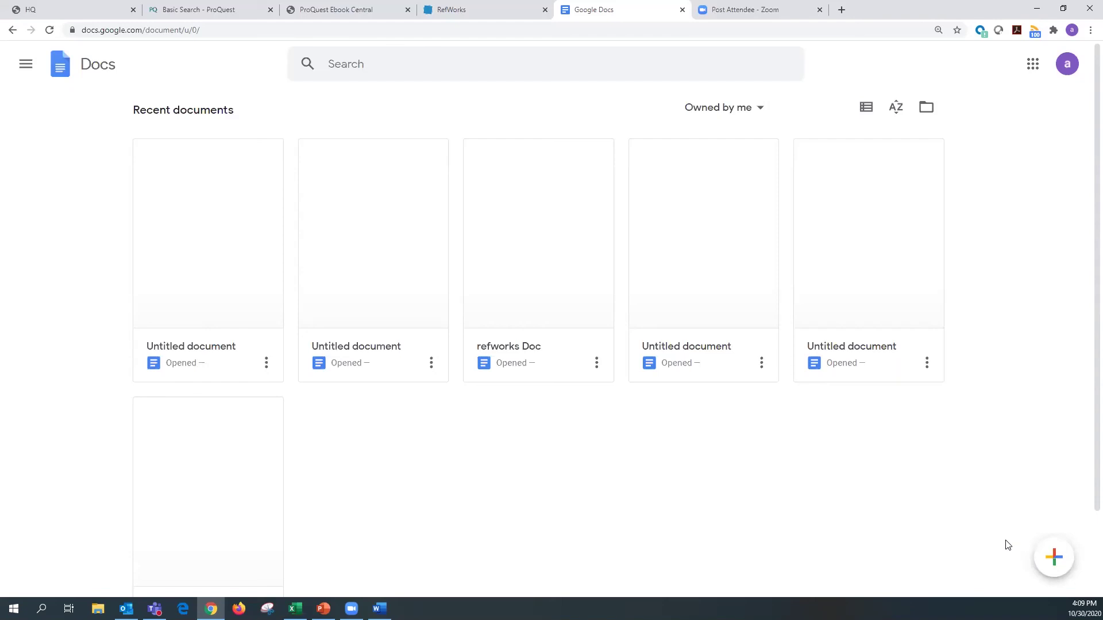
click(1055, 560)
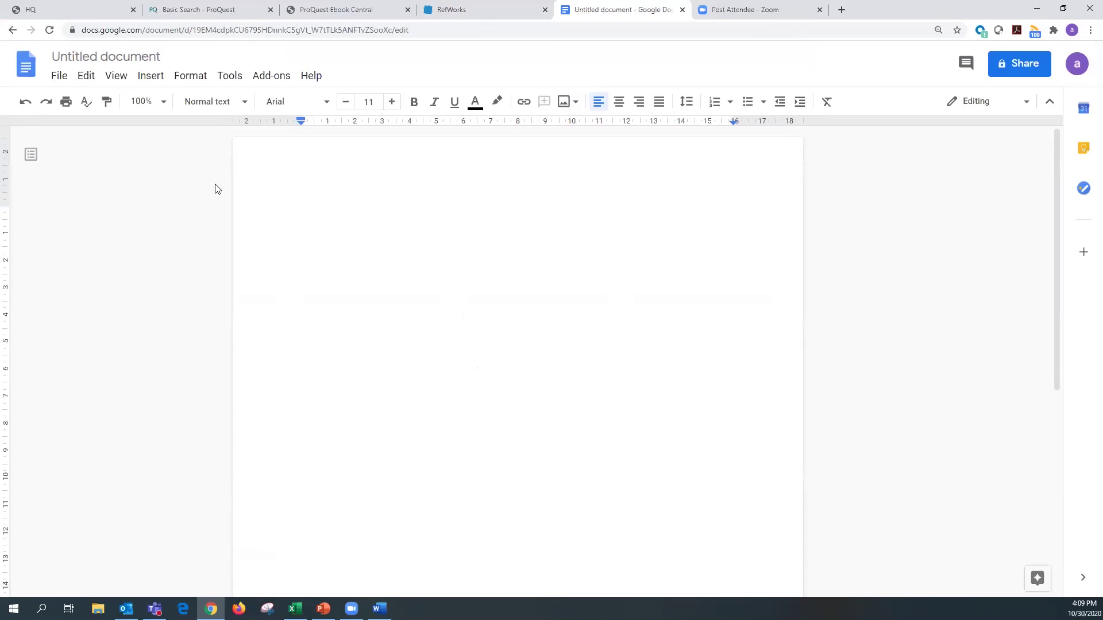
Search the Google Docs add-ons for "refworks", look up ProQuest RefWorks and close the add-on store.
click(267, 80)
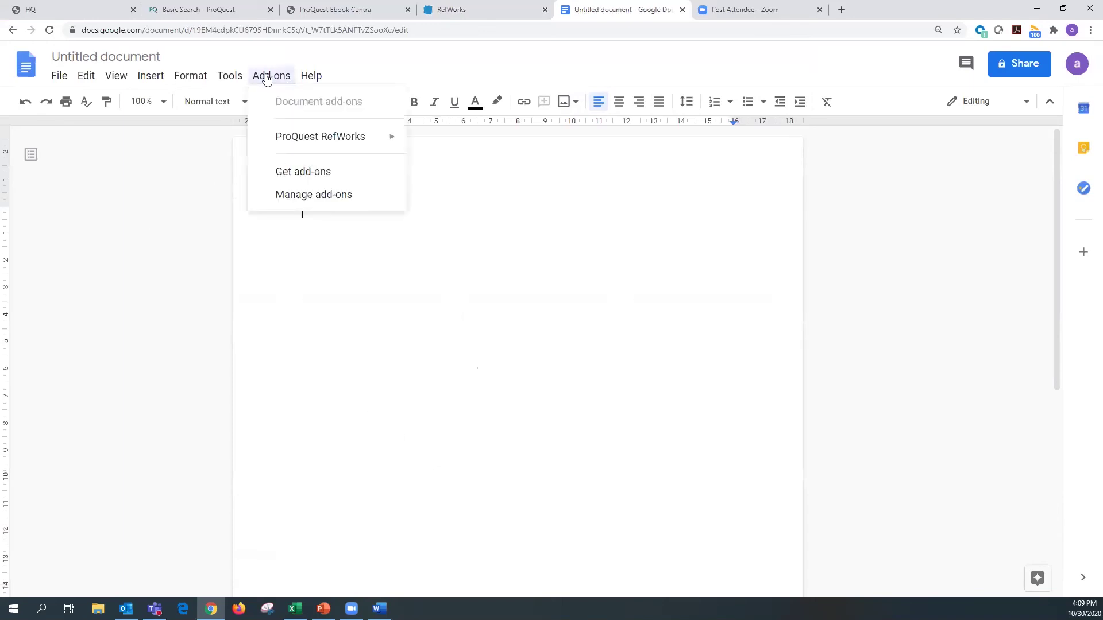
mouse_move(276, 139)
click(288, 174)
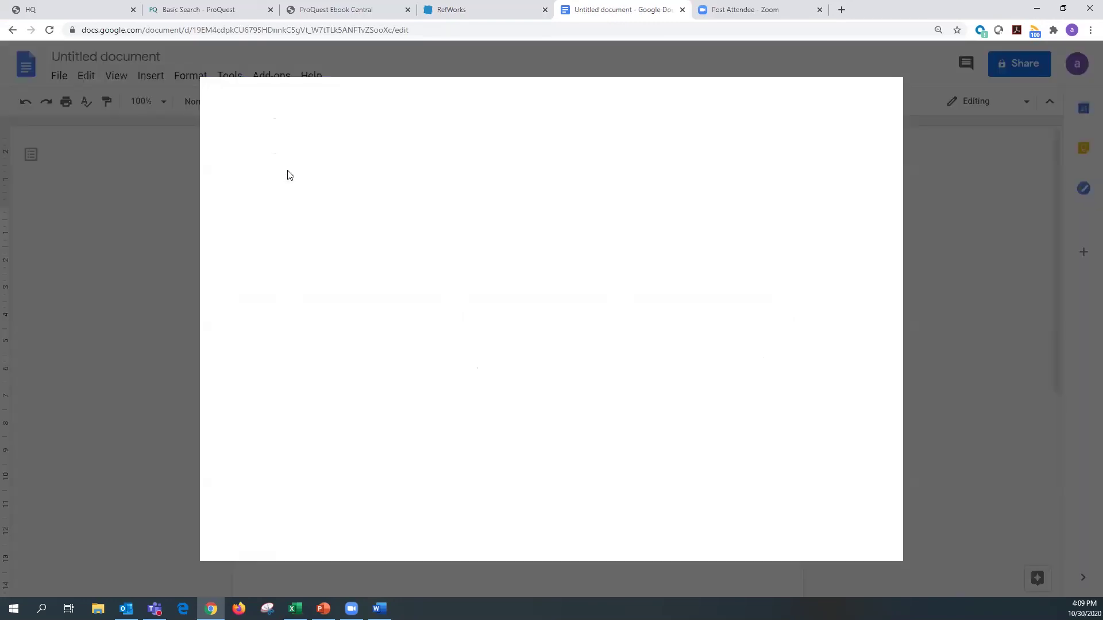
click(582, 97)
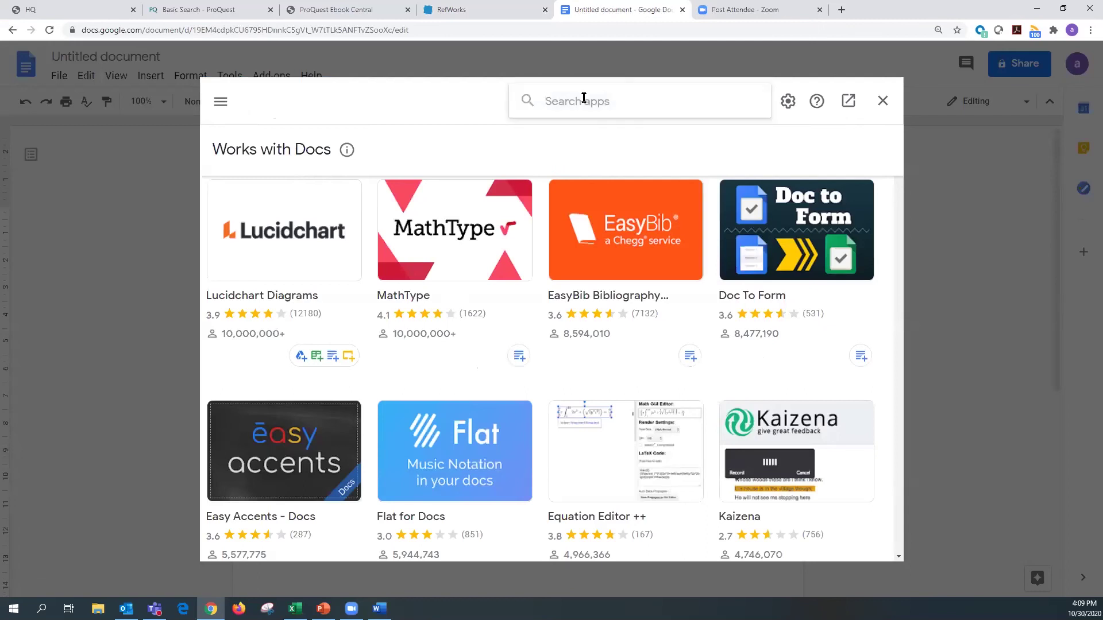
text(refworks)
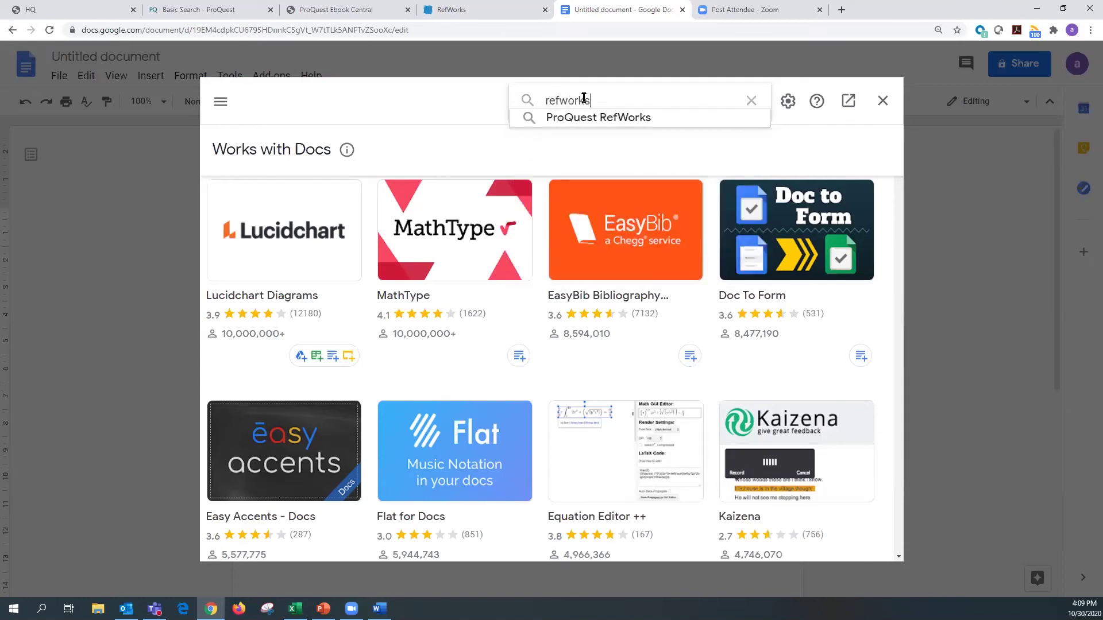
click(588, 119)
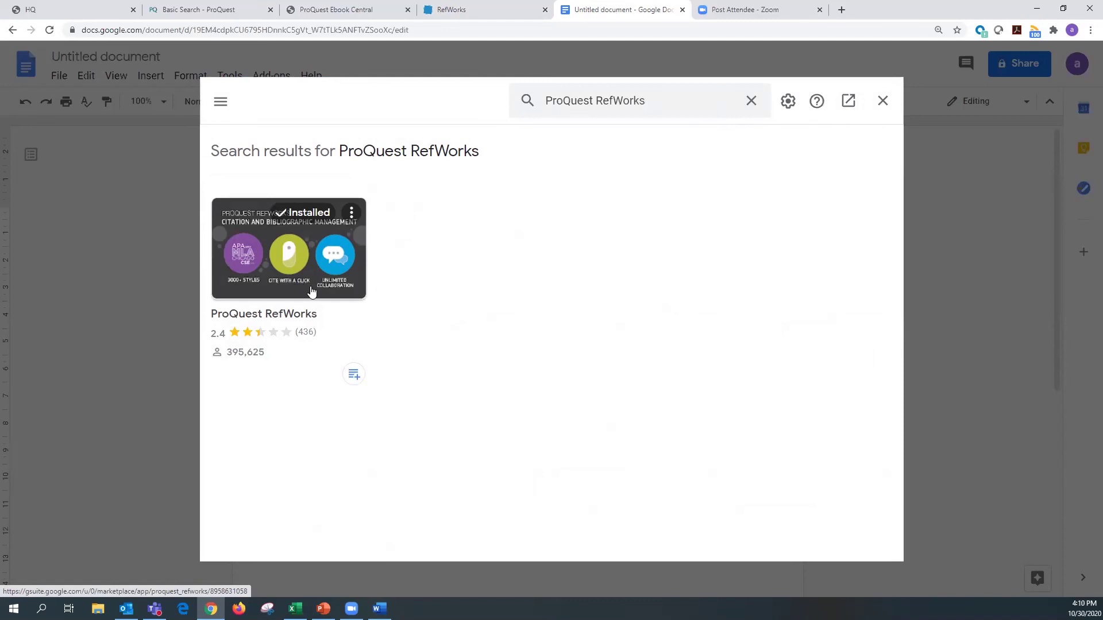
click(883, 103)
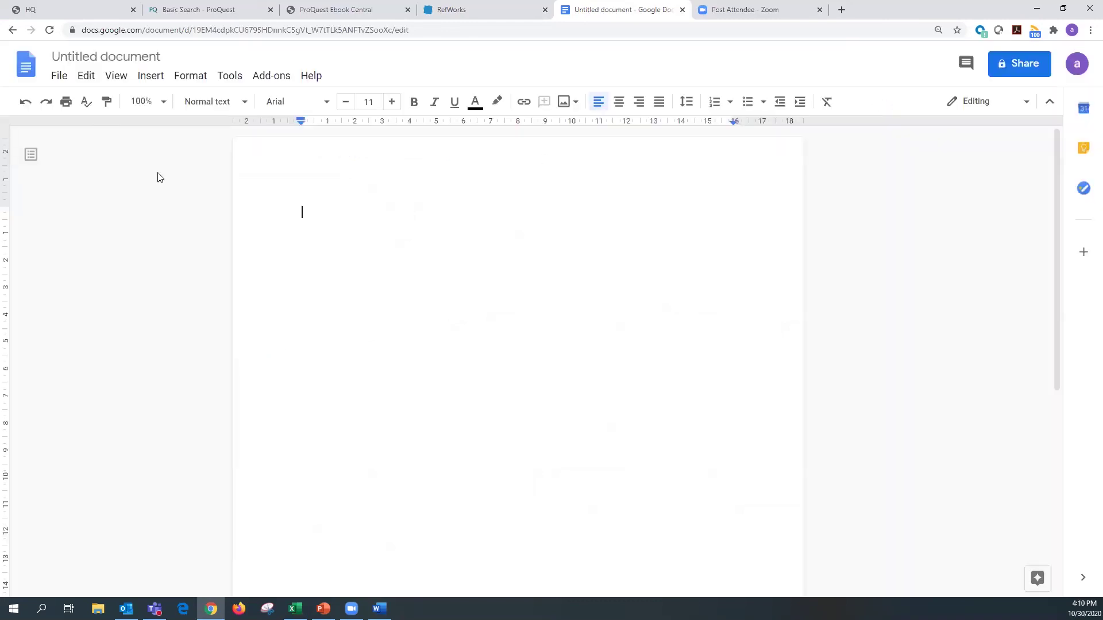
Launch Manage citations from the ProQuest RefWorks add-on in the blank document.
click(277, 80)
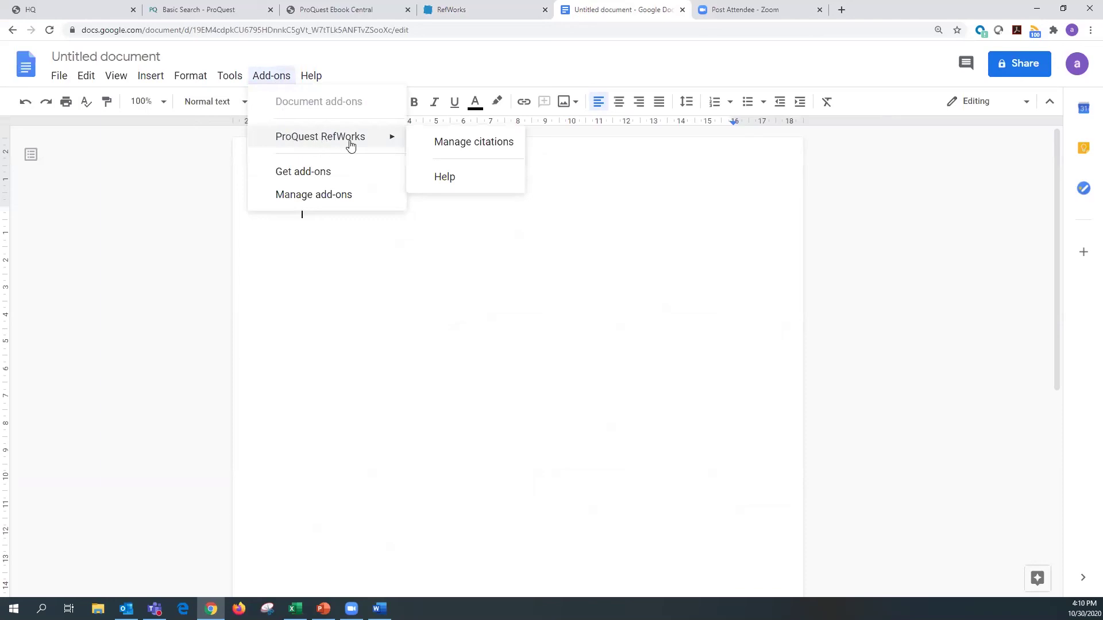
click(451, 147)
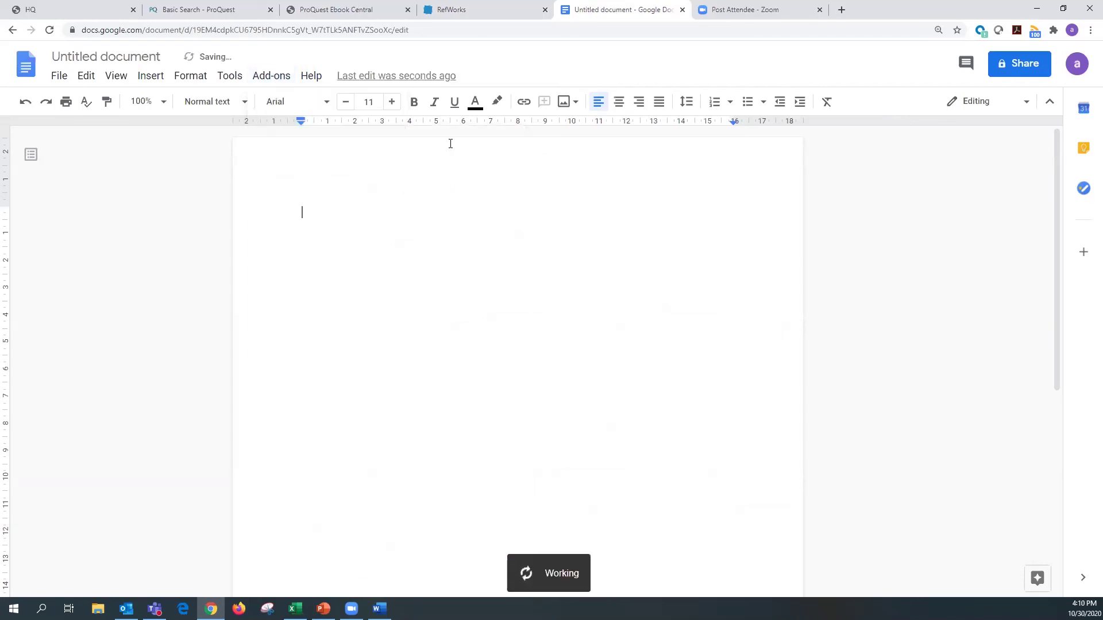